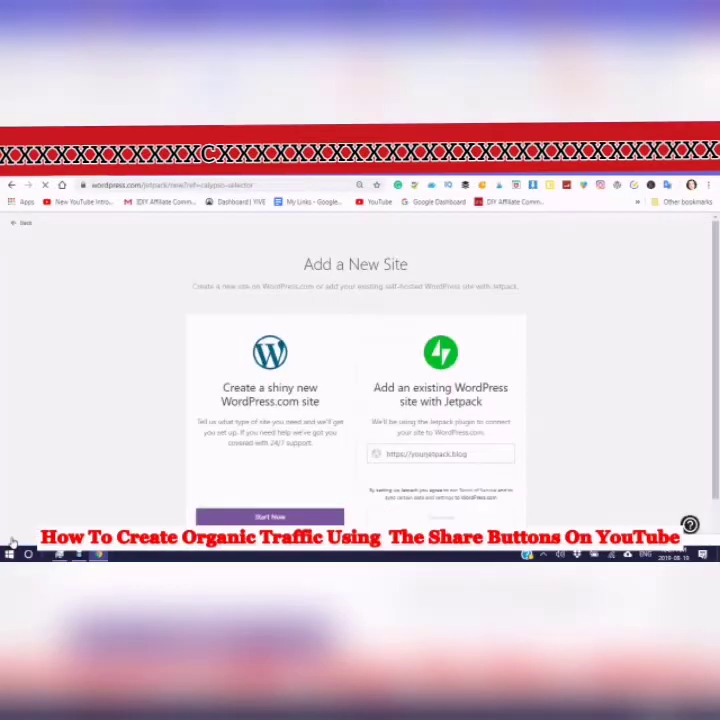
- Start creating a new WordPress.com site and choose Business as the site type
scroll(269, 476, "down", 1)
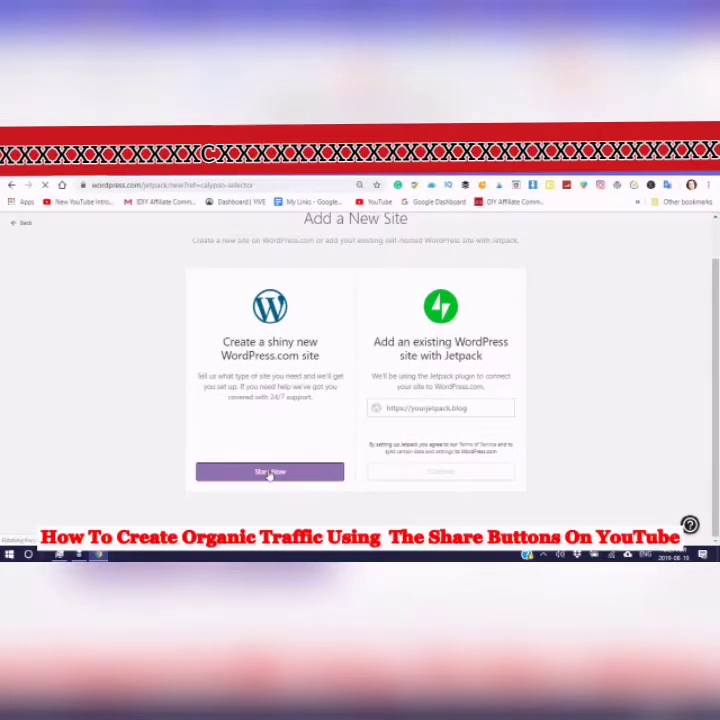
left_click(269, 473)
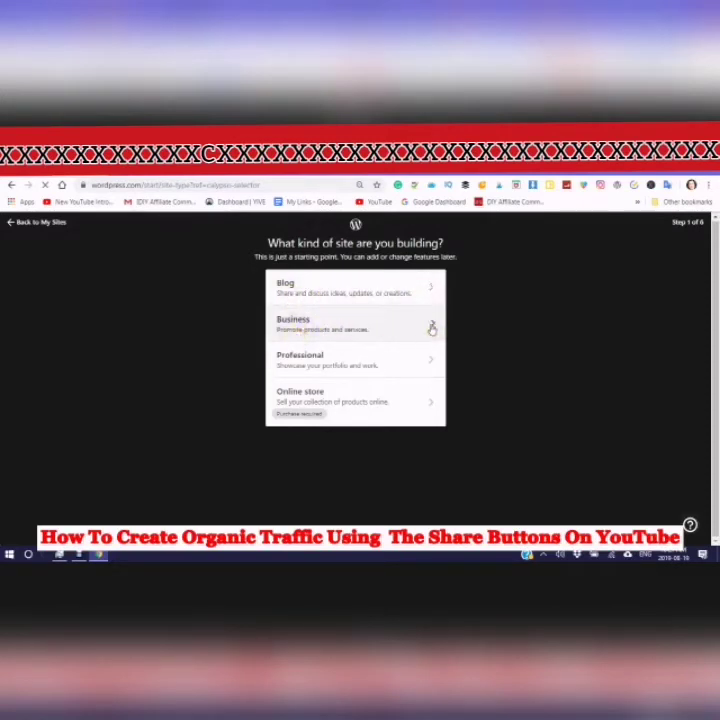
left_click(432, 328)
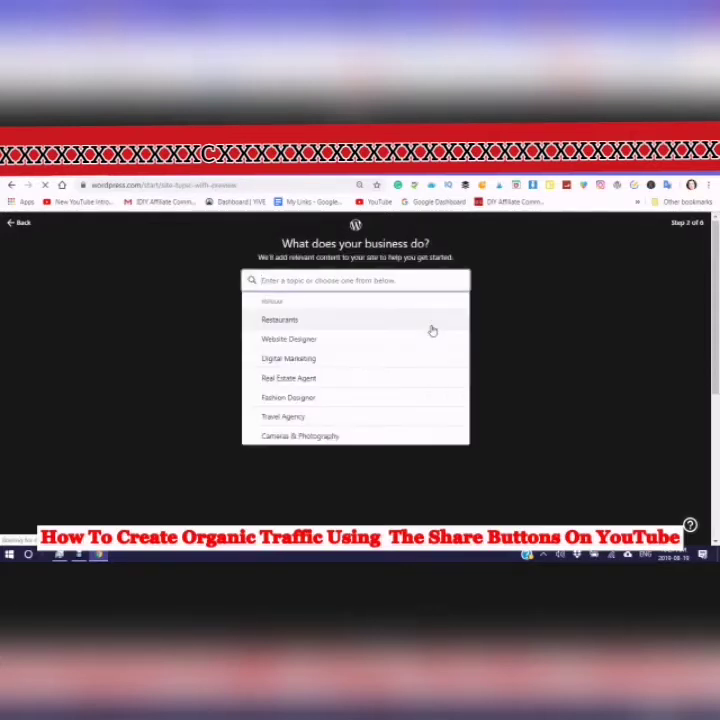
- Enter "education" as the topic describing what the business does
left_click(268, 283)
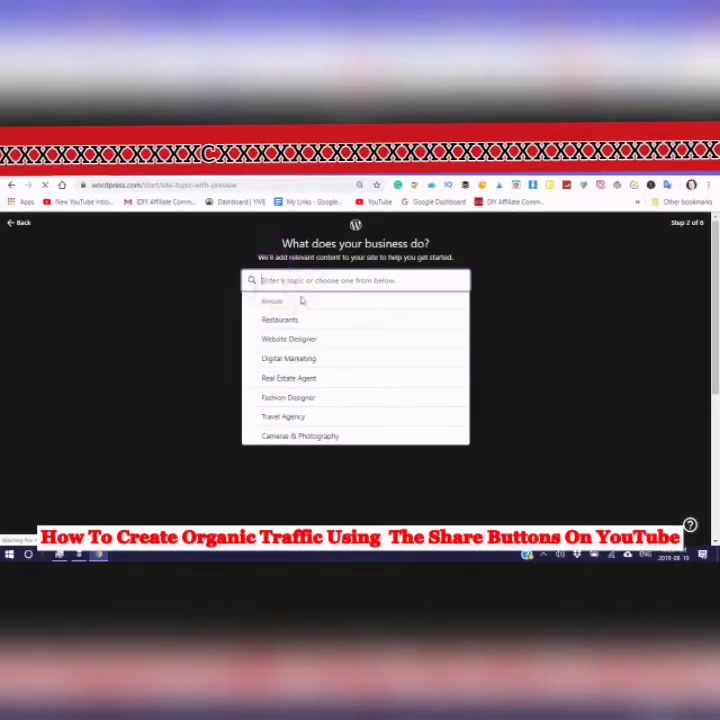
type("ed")
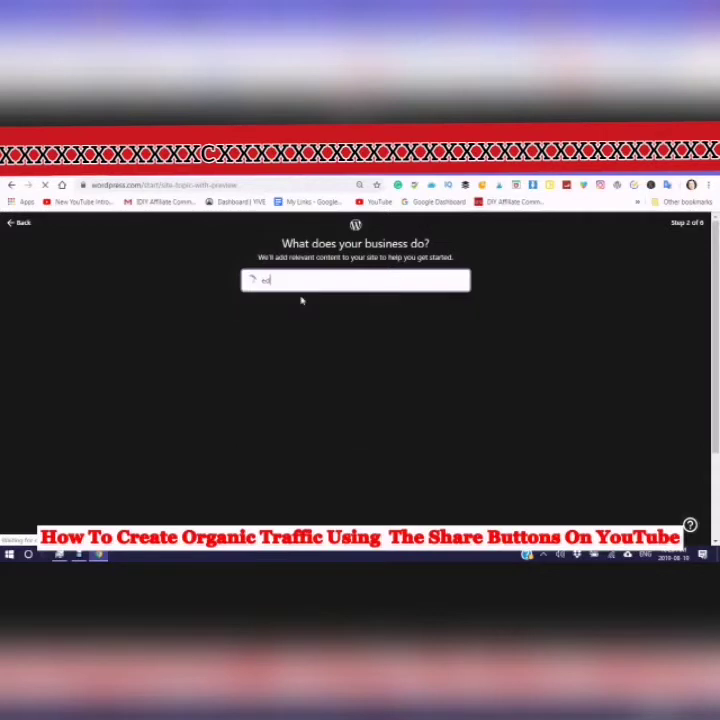
type("ucatio")
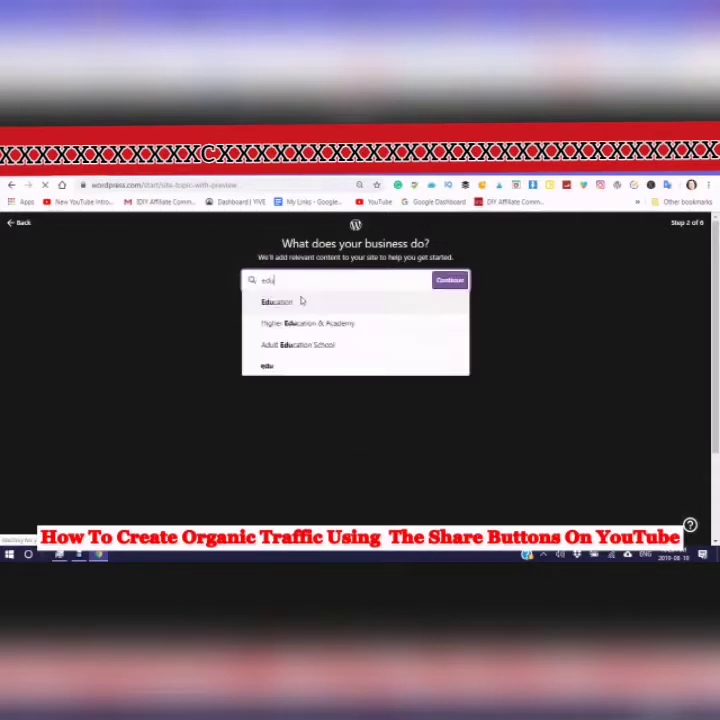
type("n")
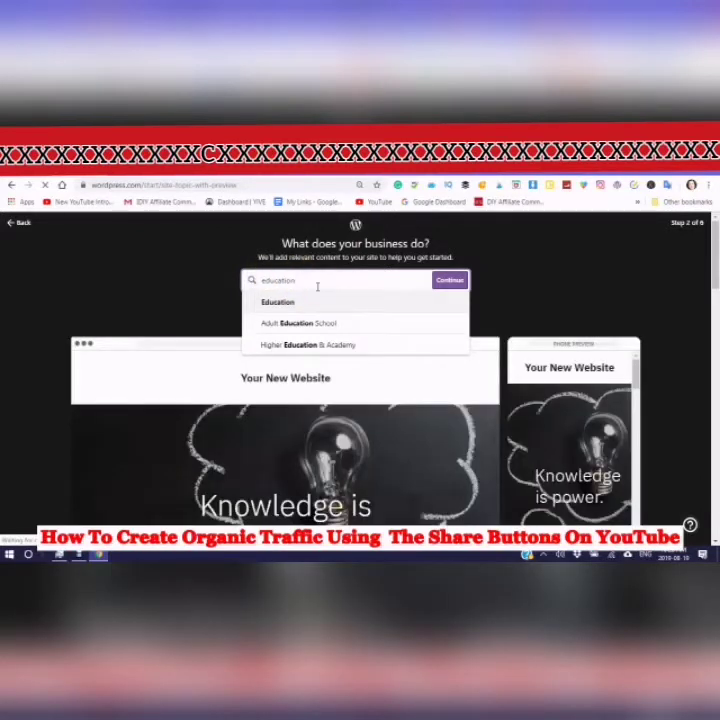
type("is")
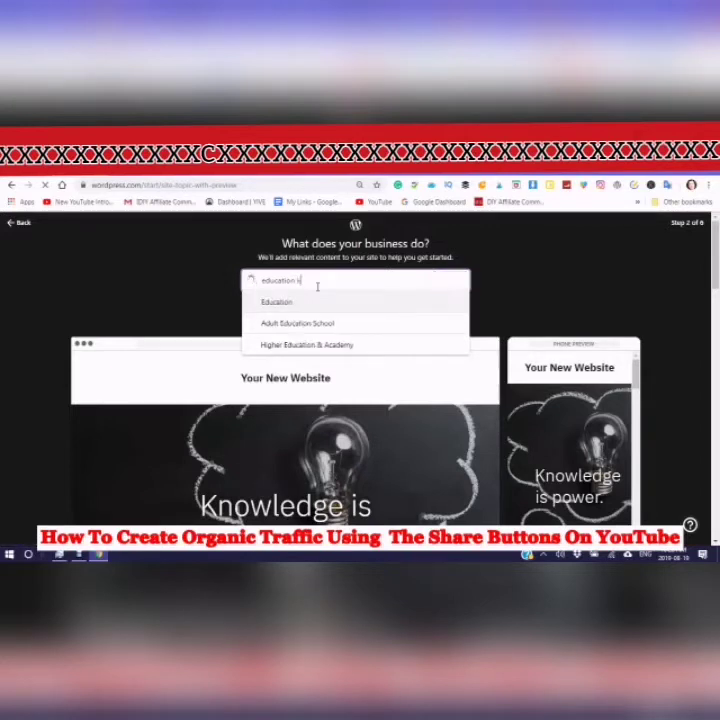
key("BackSpace")
key("BackSpace")
type("kn")
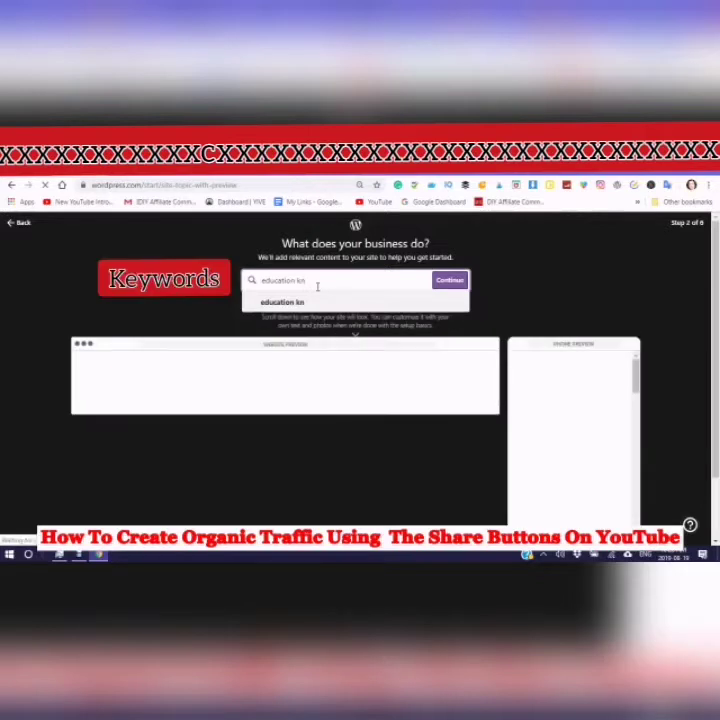
key("BackSpace")
key("BackSpace")
key("BackSpace")
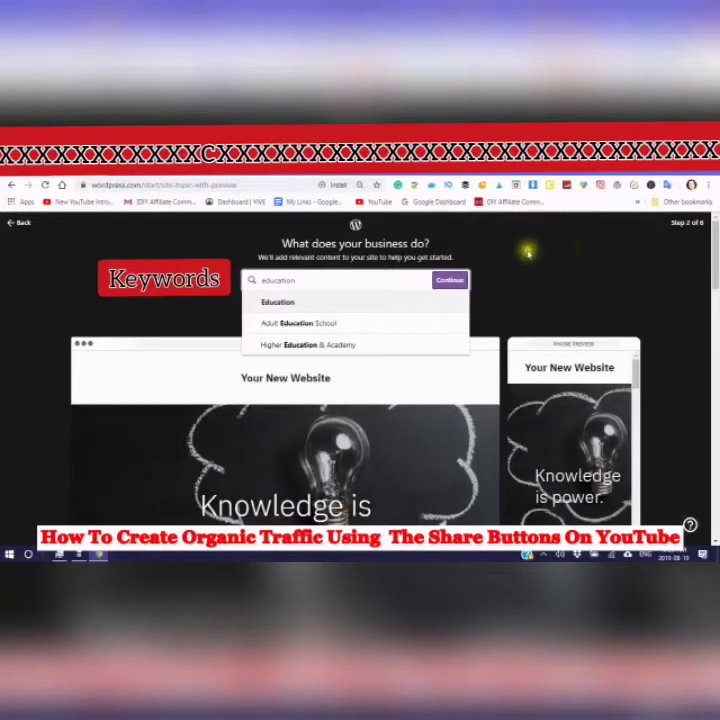
- Accept the topic, name the business "Sharing Knowledge is Free" and continue with the Modern style
left_click(449, 283)
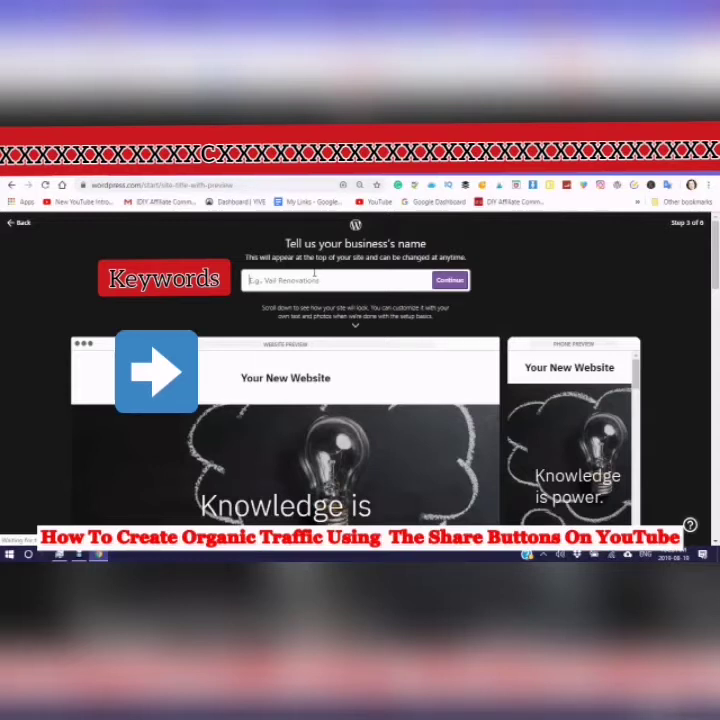
type("Sharing Knowledge is")
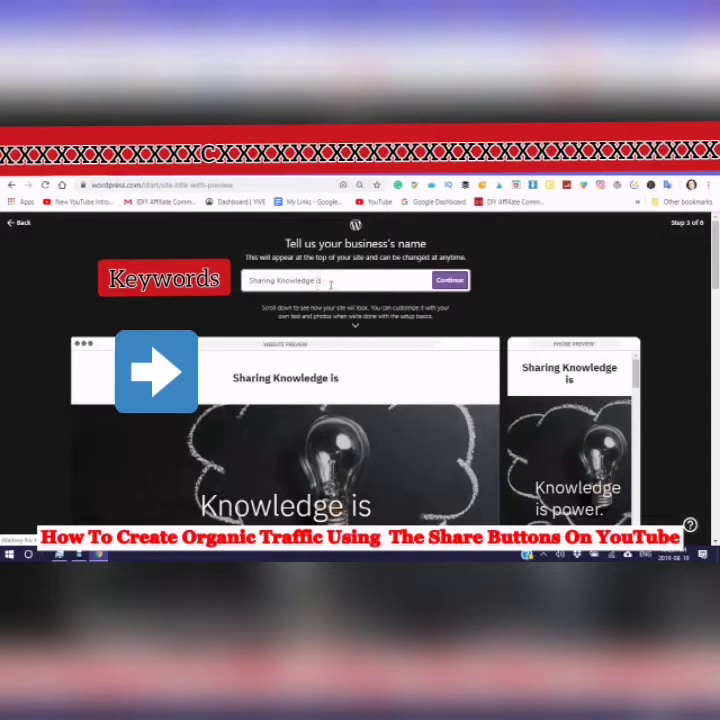
type(" Free")
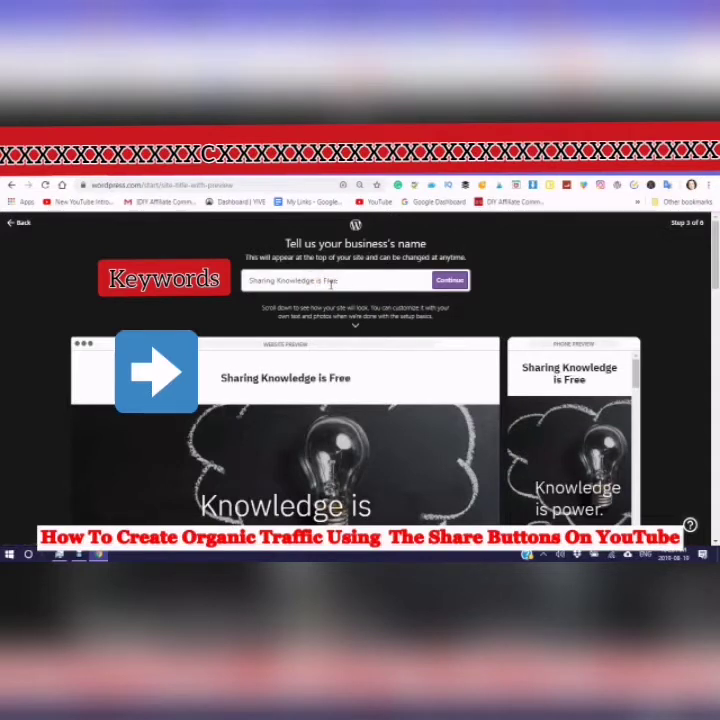
left_click(455, 282)
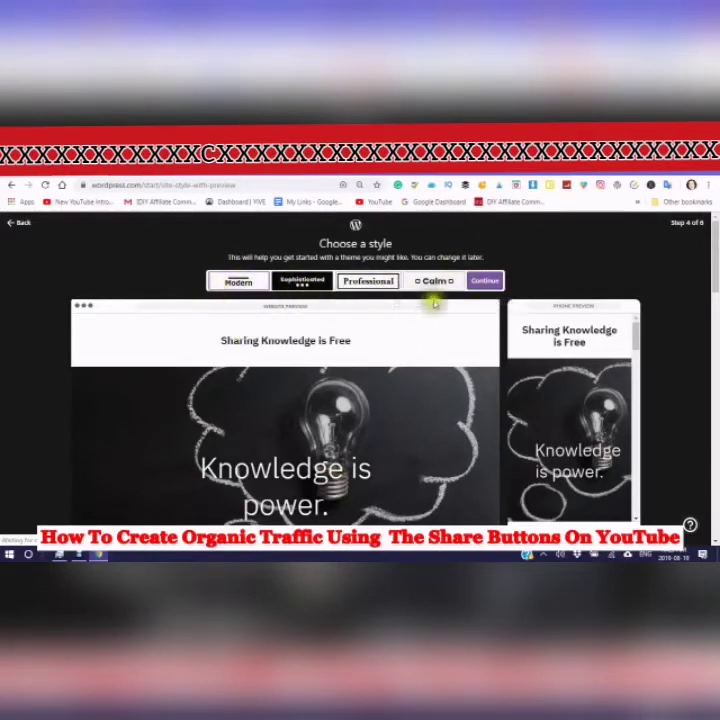
left_click(485, 283)
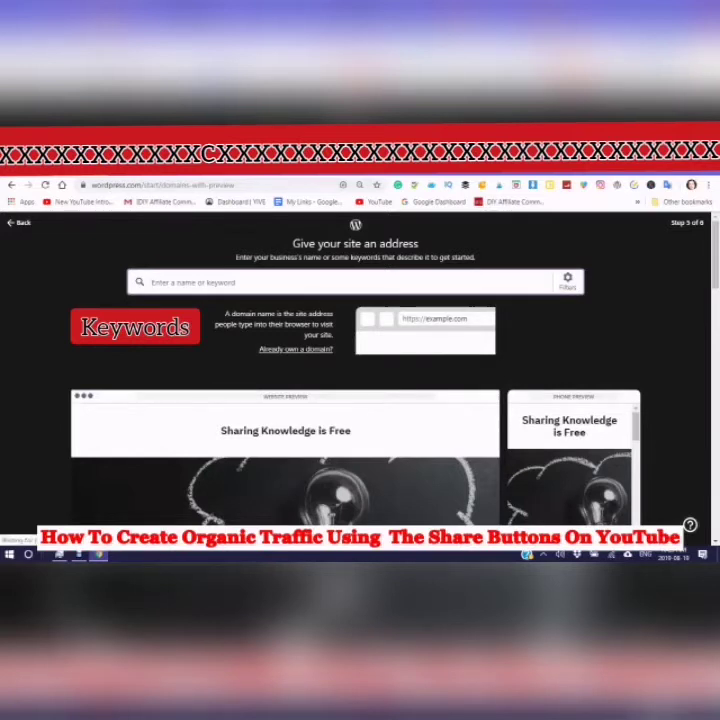
type("dr")
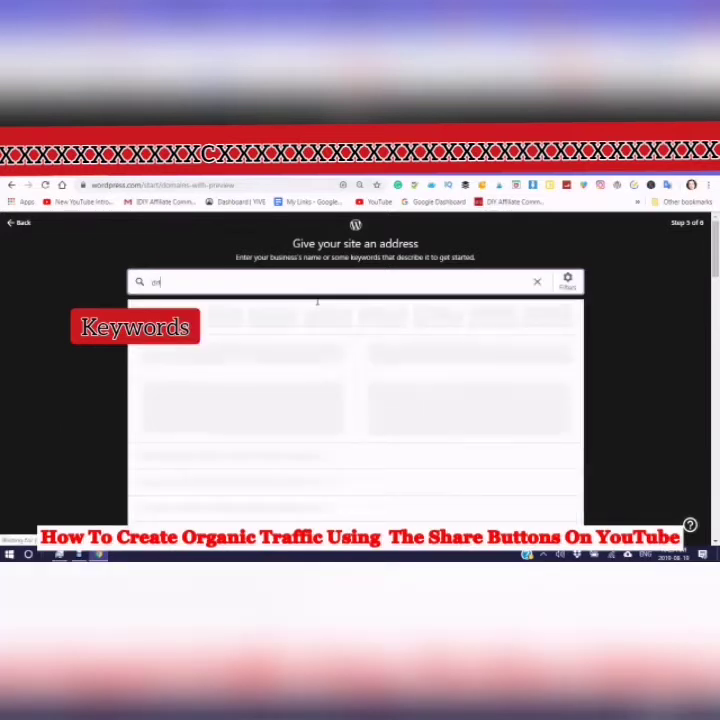
key("BackSpace")
key("BackSpace")
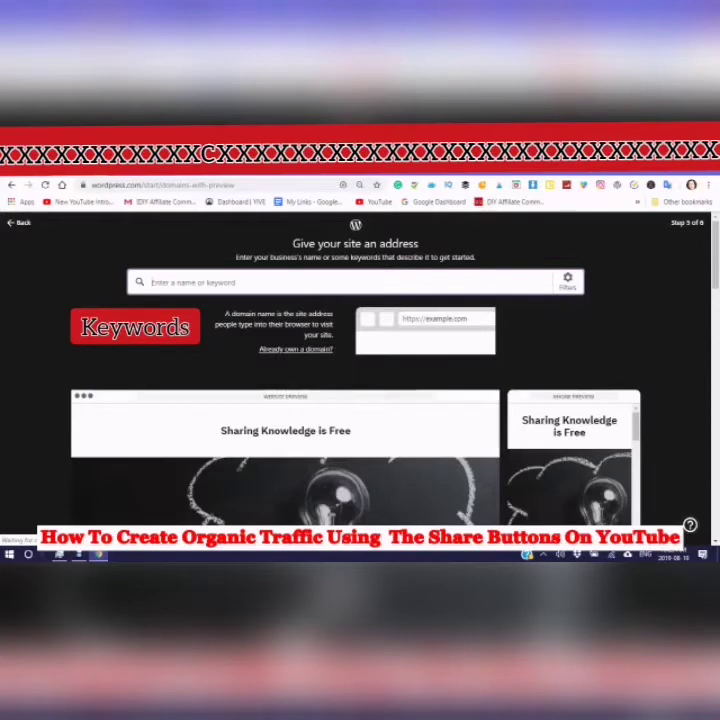
- Search site addresses for "sharing knowledge is free" and select the free sharingknowledgeisfree.wordpress.com address
type("sharing")
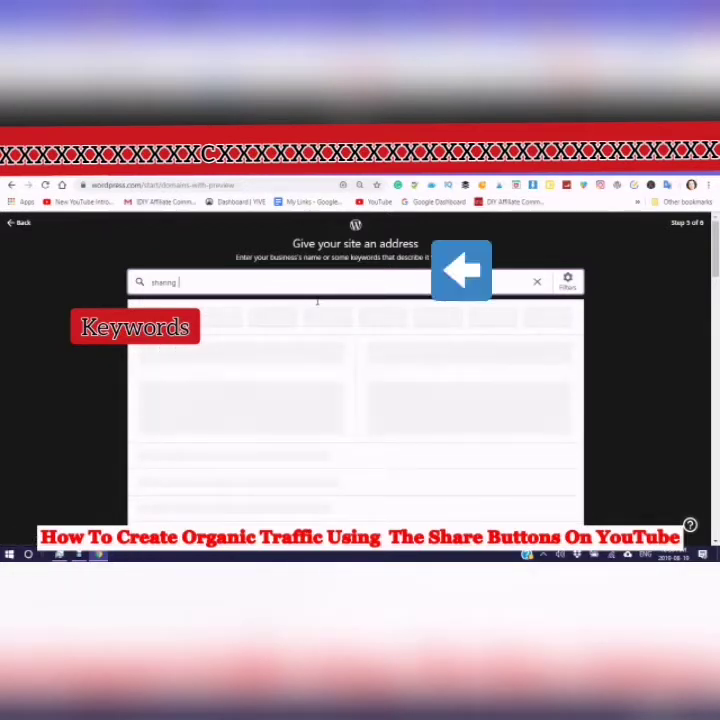
type("knowledge is free")
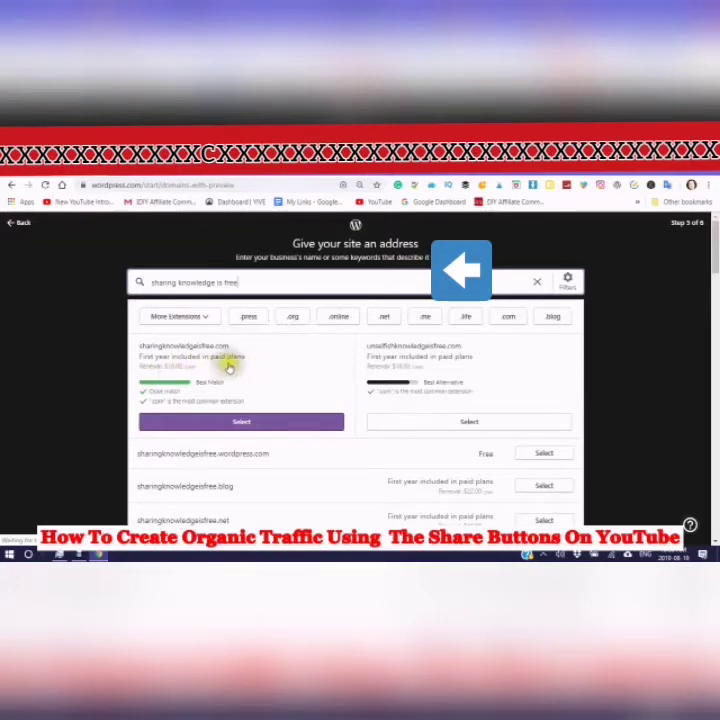
scroll(380, 412, "down", 2)
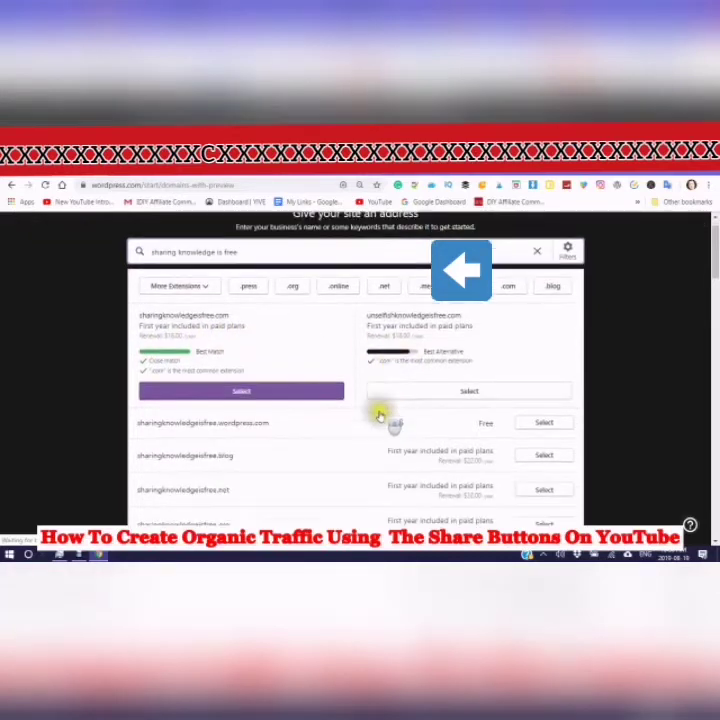
scroll(378, 418, "down", 1)
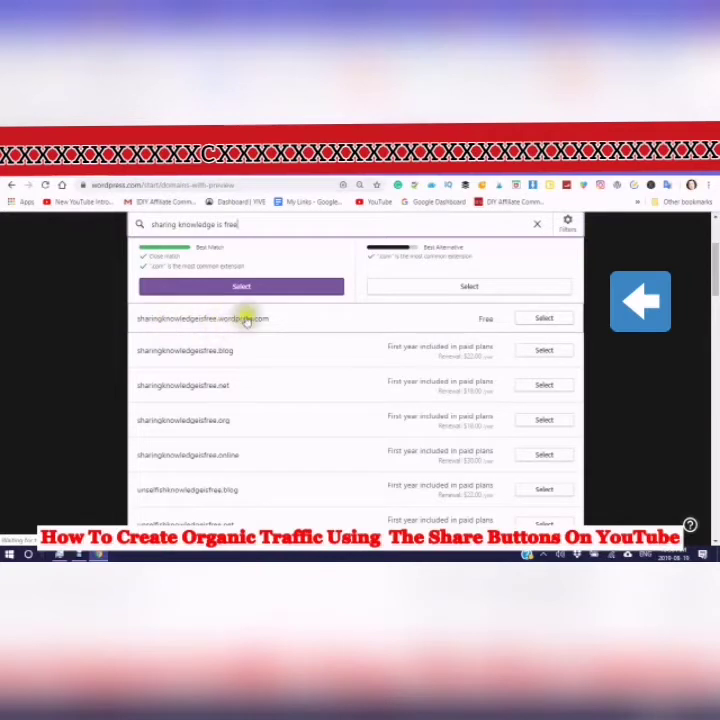
left_click(544, 320)
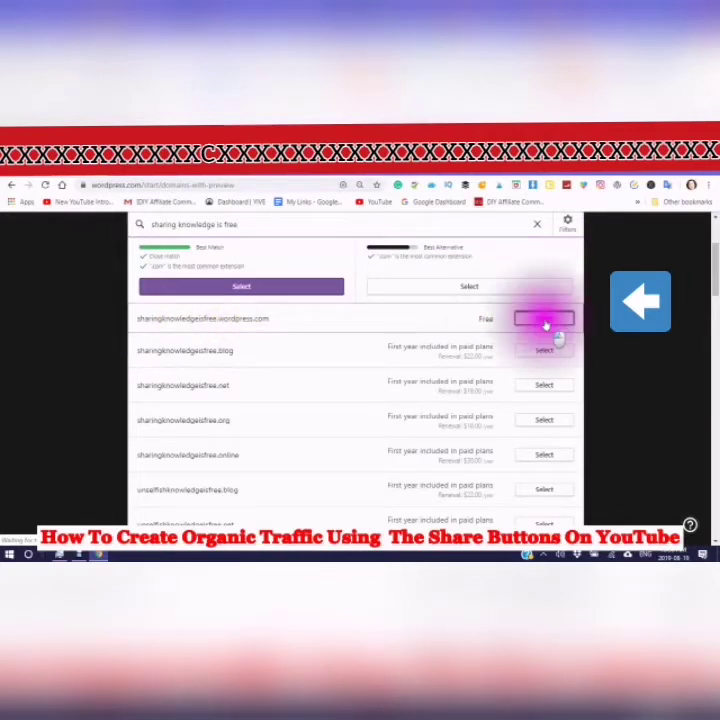
- Skip the paid plans and start with a free site
scroll(544, 323, "up", 2)
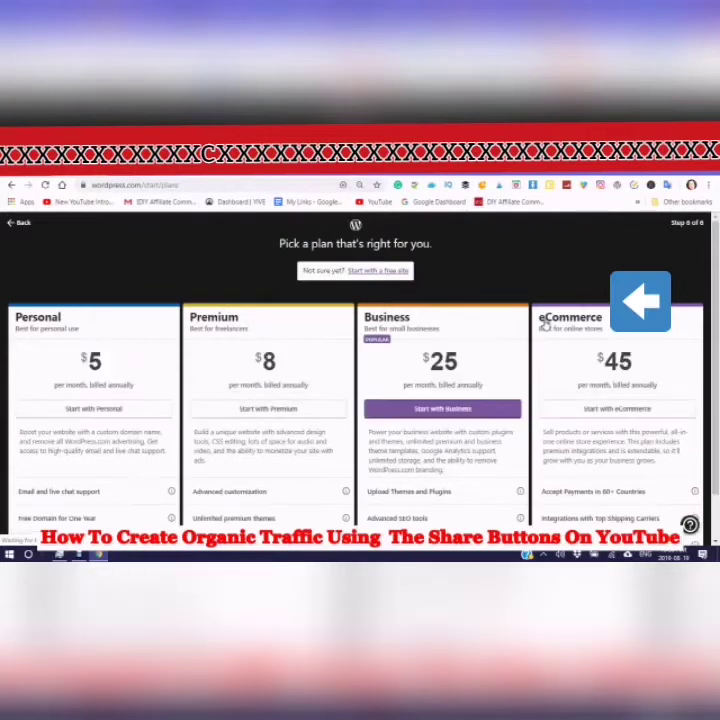
left_click(244, 411)
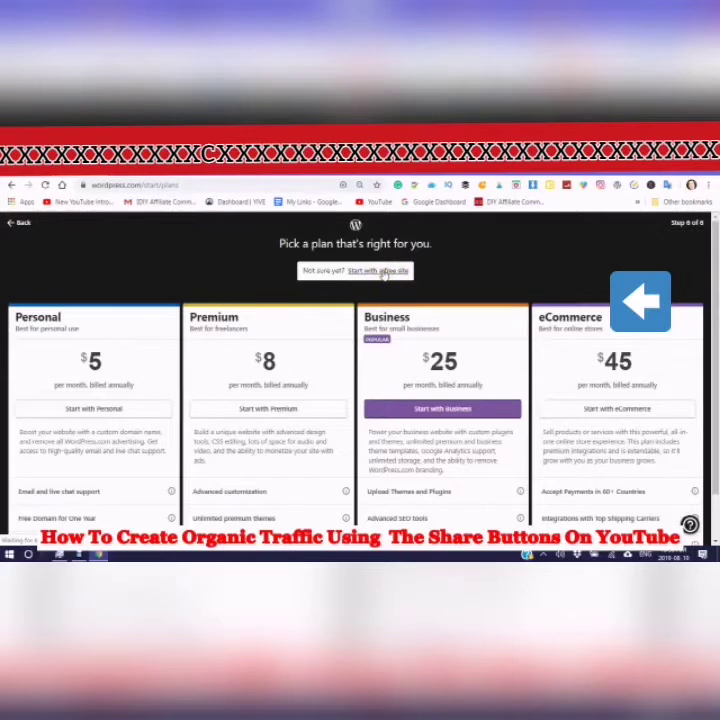
left_click(381, 272)
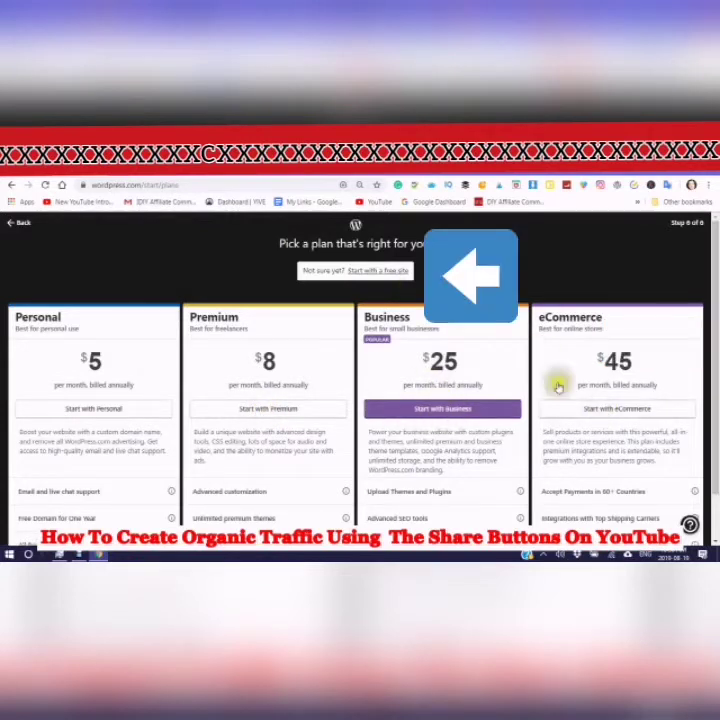
left_click(377, 272)
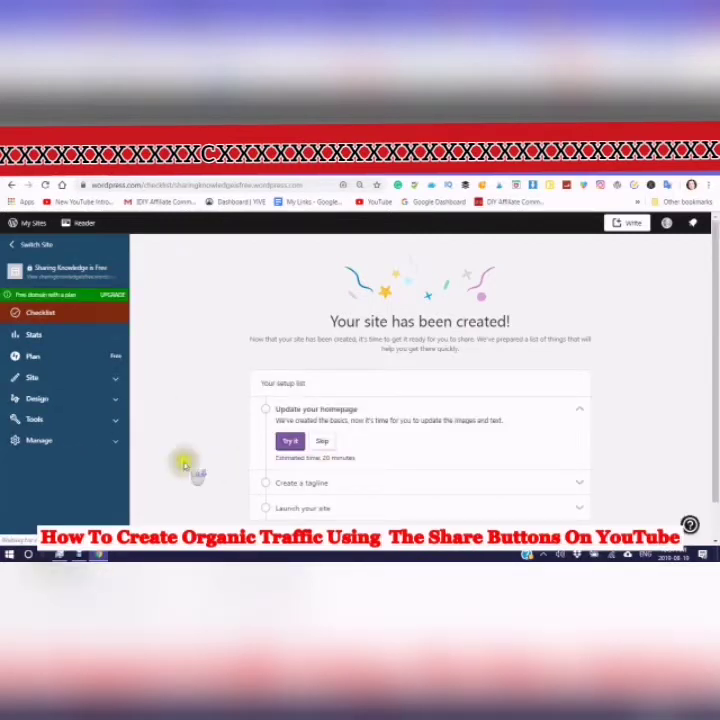
- Open the new site's posts list and add a new post
scroll(184, 465, "down", 1)
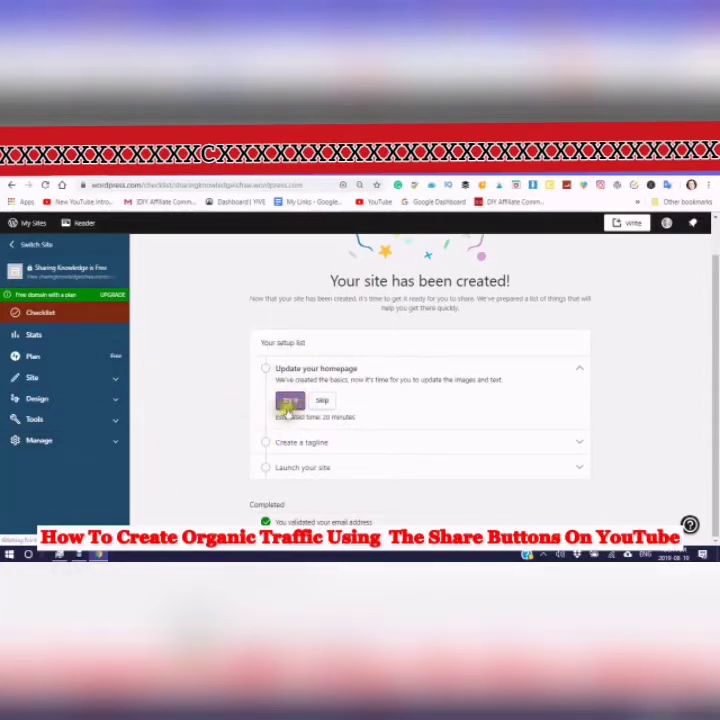
left_click(110, 416)
left_click(32, 377)
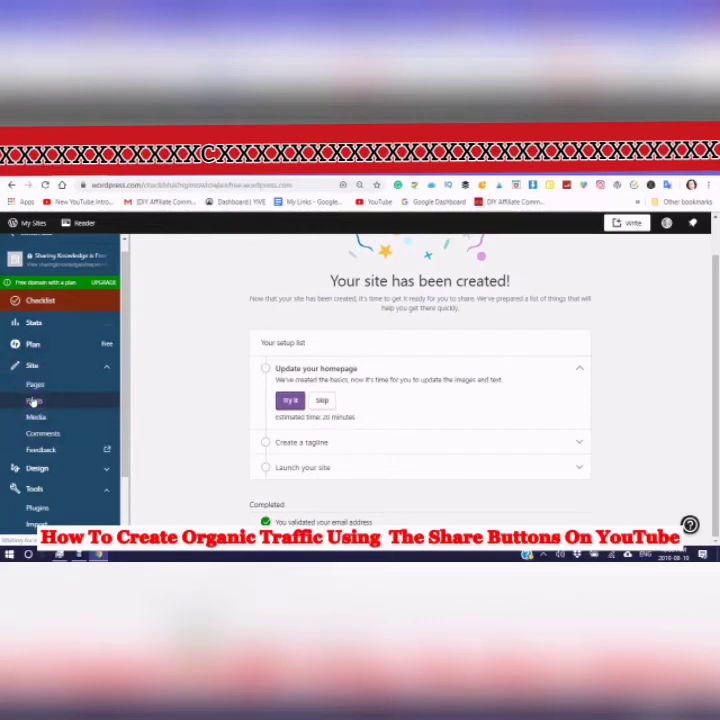
left_click(33, 400)
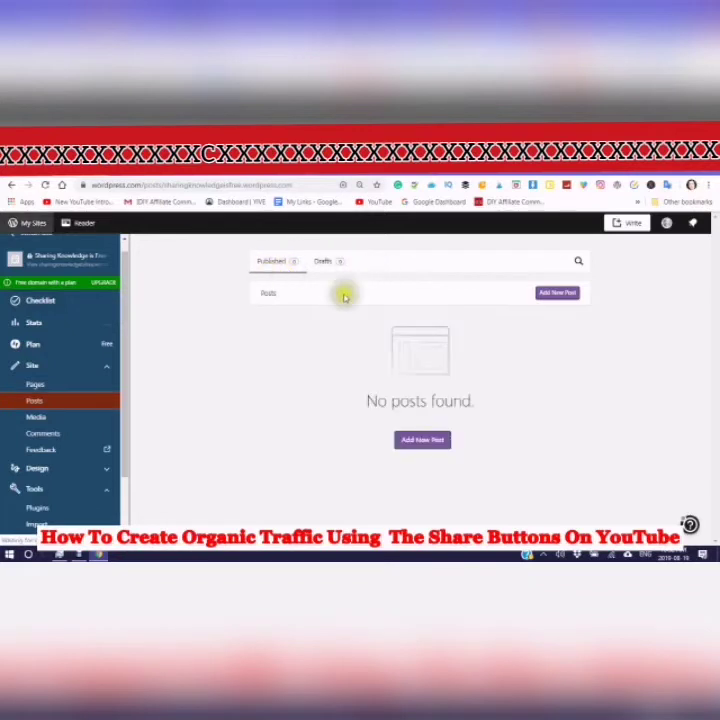
left_click(559, 294)
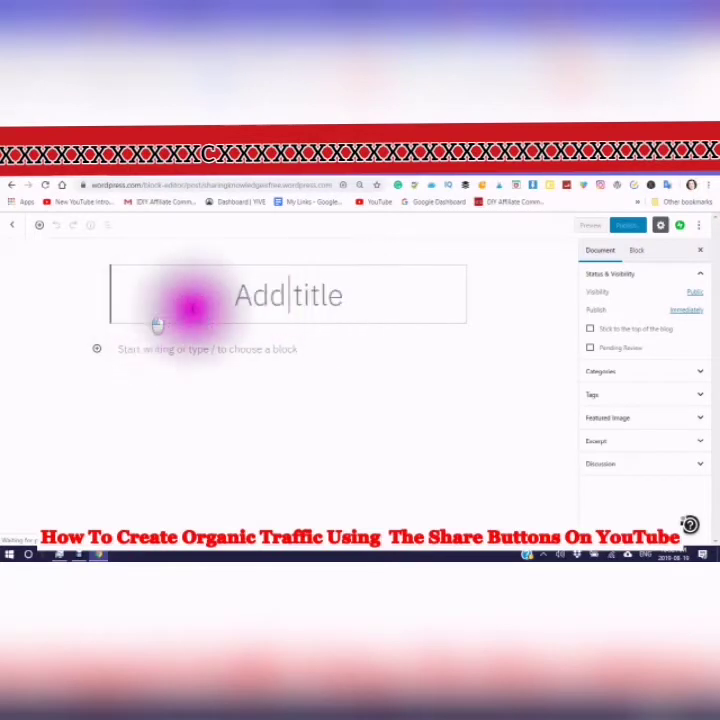
- Enter "Google Translate" as the title of the new post
left_click(352, 303)
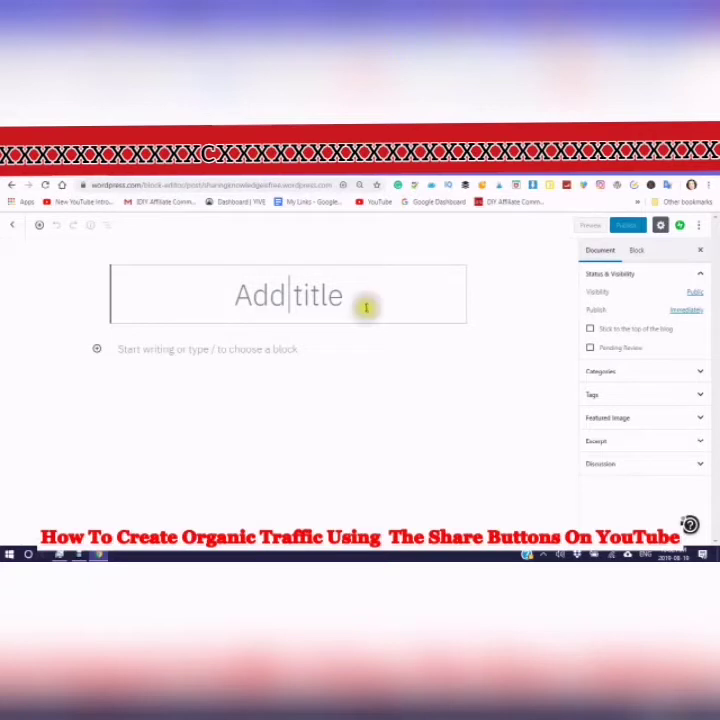
left_click(356, 305)
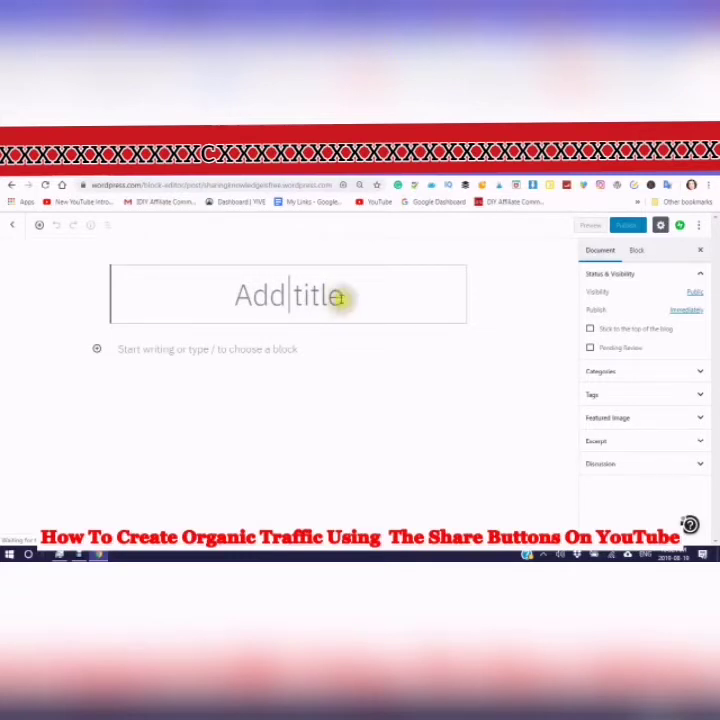
type("Goo")
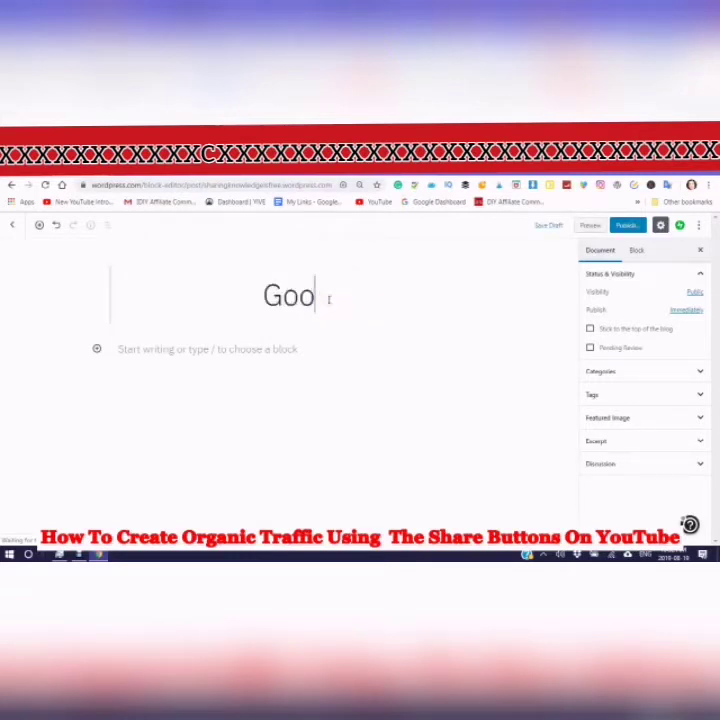
type("gle")
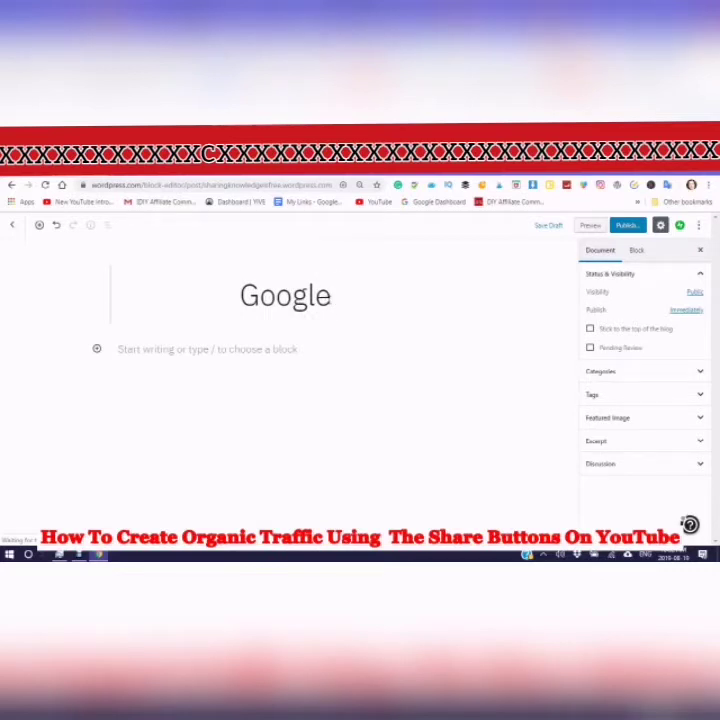
type("Translate")
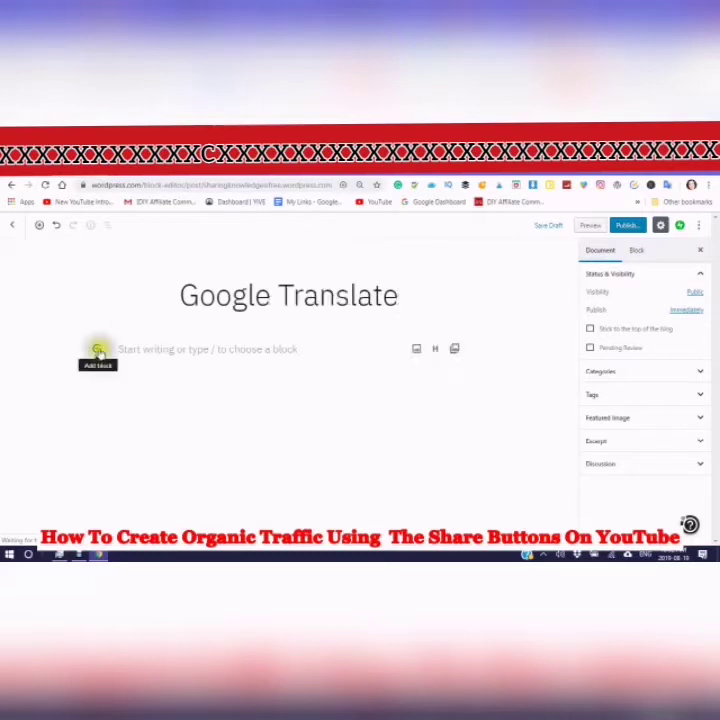
- Add a Video block below the post title and choose to insert its video from a URL
left_click(97, 349)
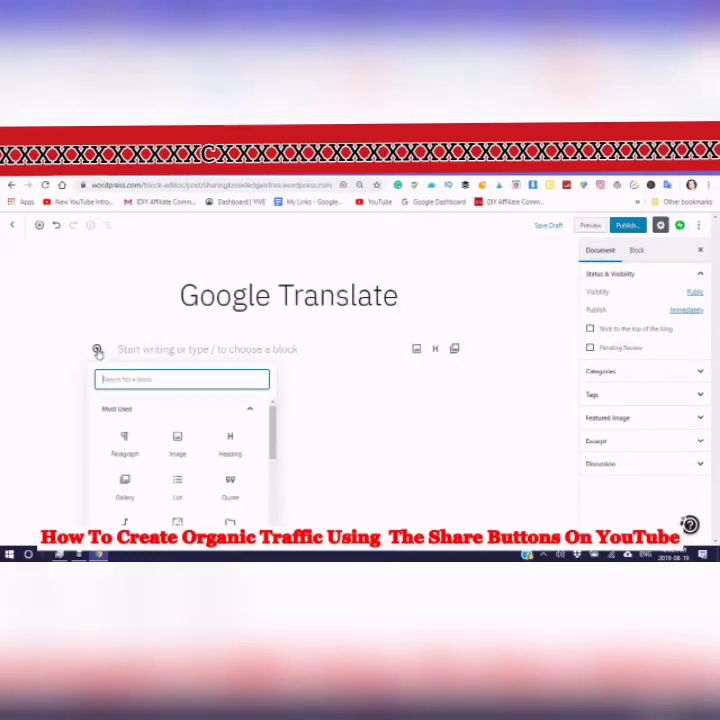
scroll(215, 460, "down", 5)
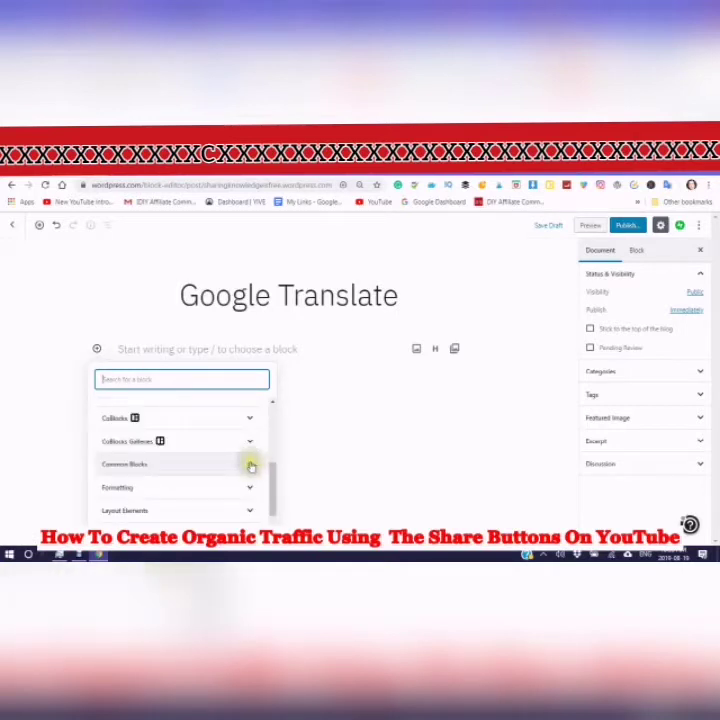
left_click(251, 466)
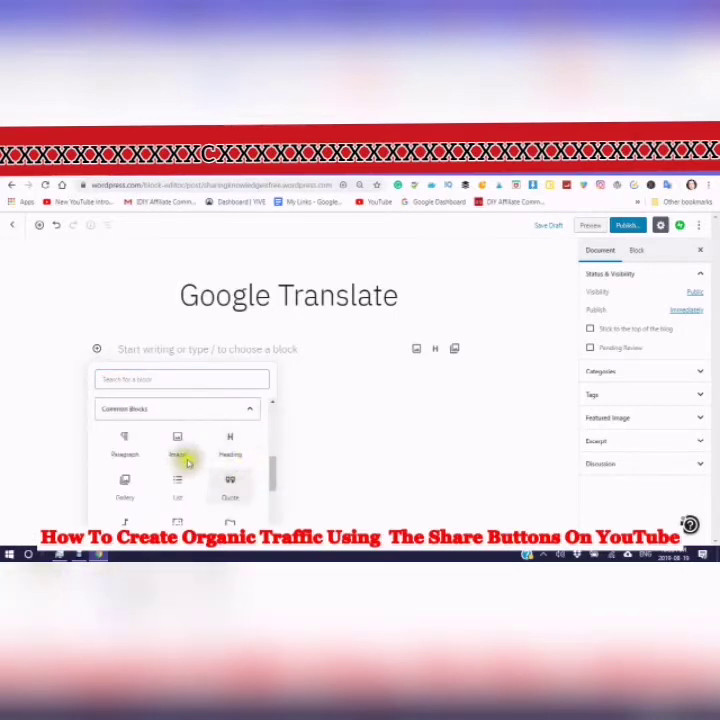
scroll(189, 470, "down", 5)
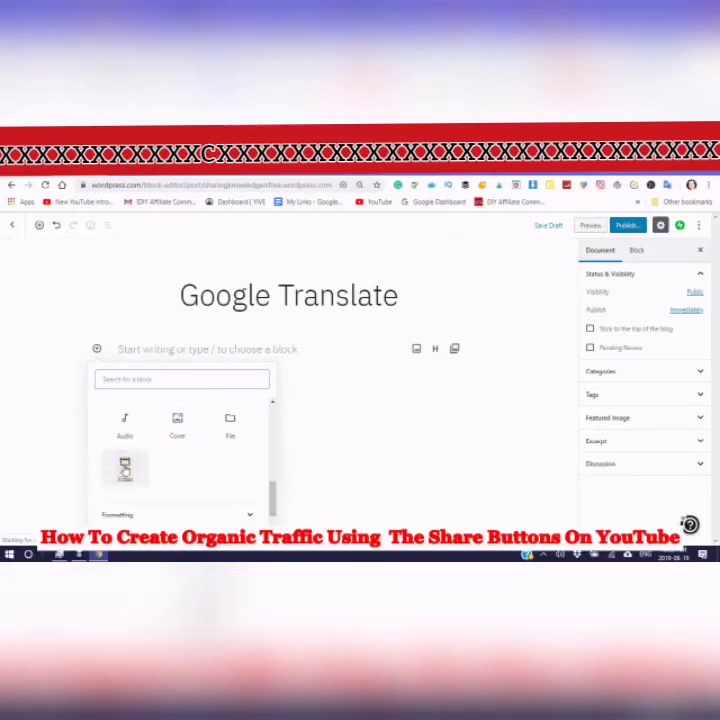
left_click(125, 468)
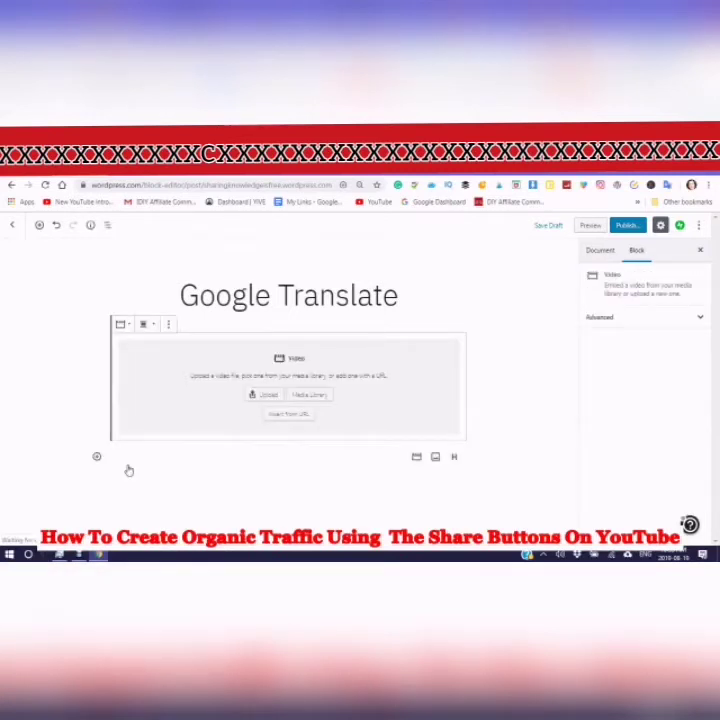
left_click(288, 416)
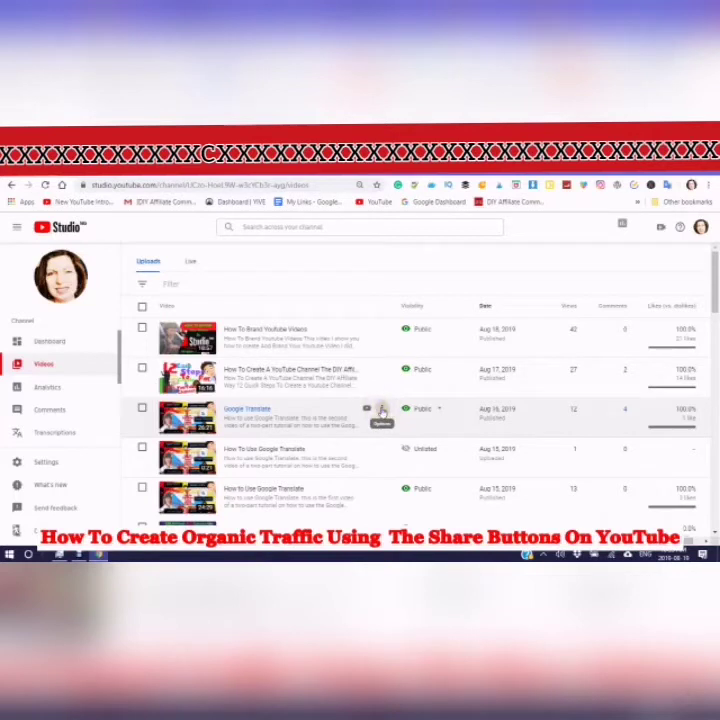
- Copy the shareable link of the public "Google Translate" video in YouTube Studio and embed it in the post's Video block
left_click(381, 412)
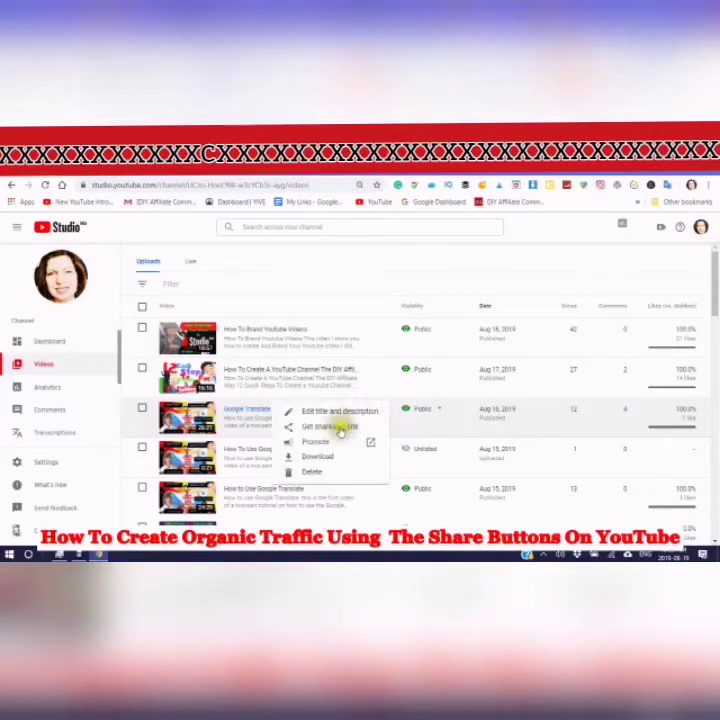
left_click(340, 428)
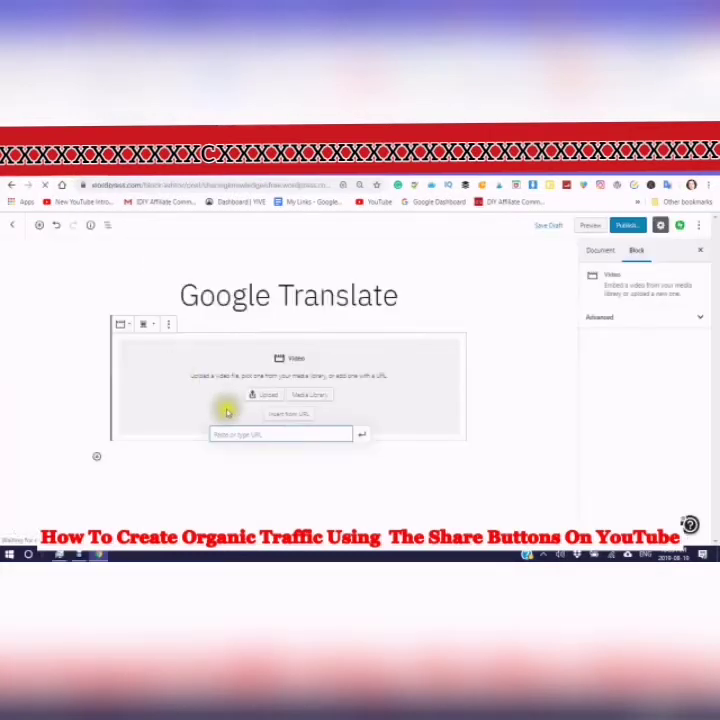
left_click(212, 434)
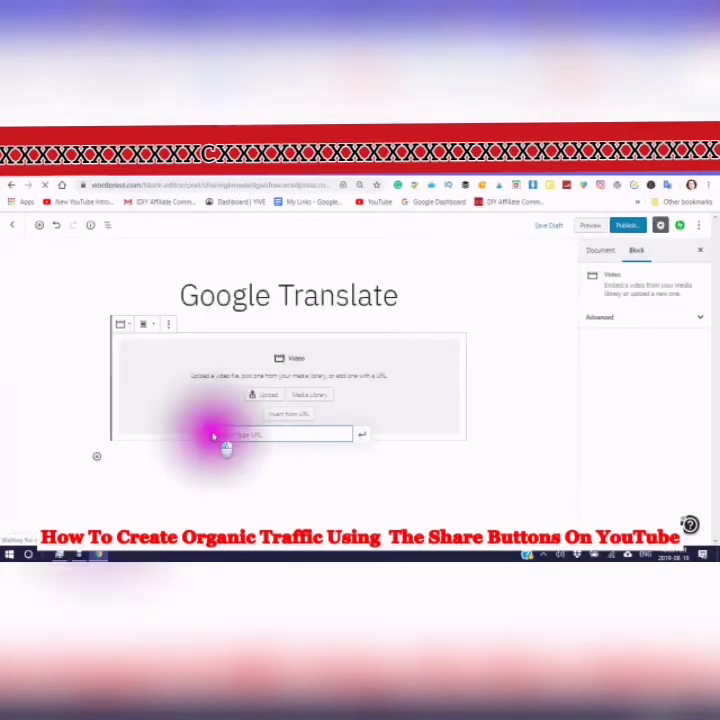
left_click(216, 434)
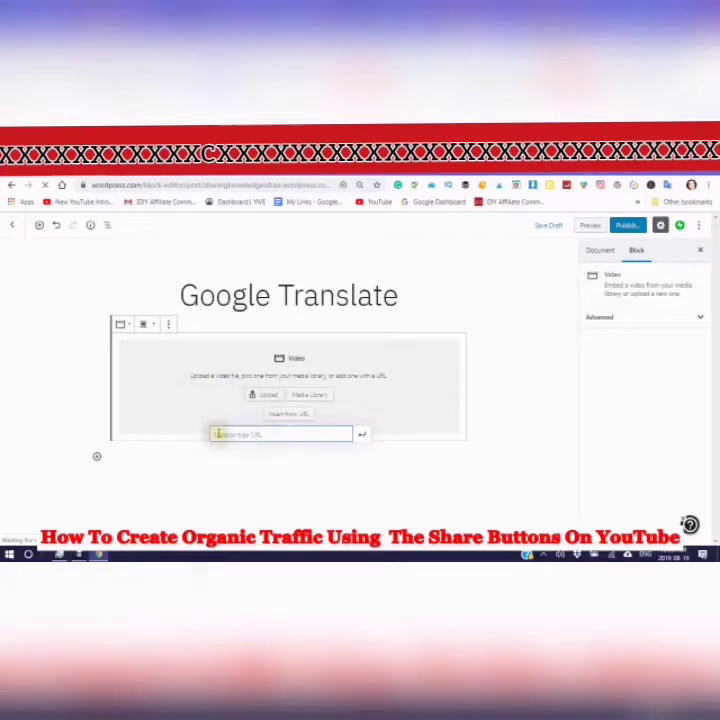
right_click(216, 434)
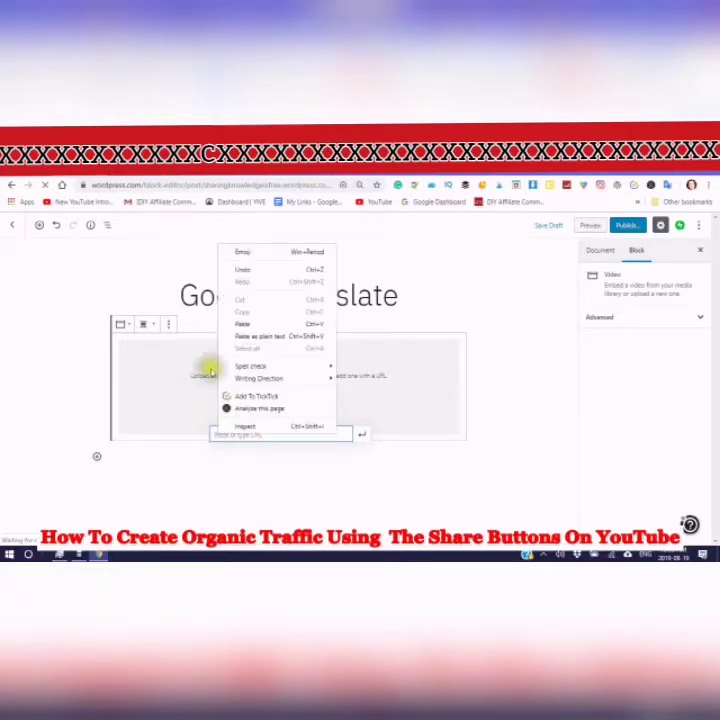
left_click(237, 324)
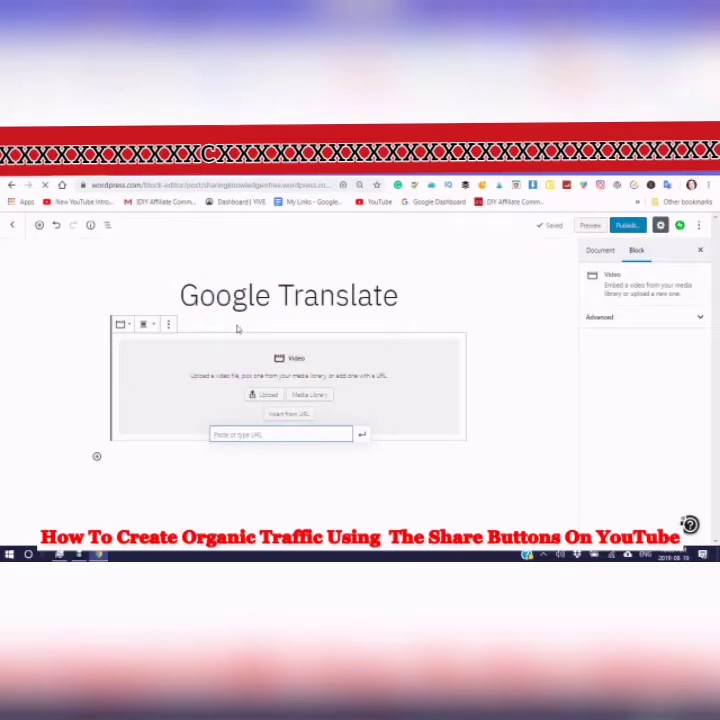
left_click(356, 506)
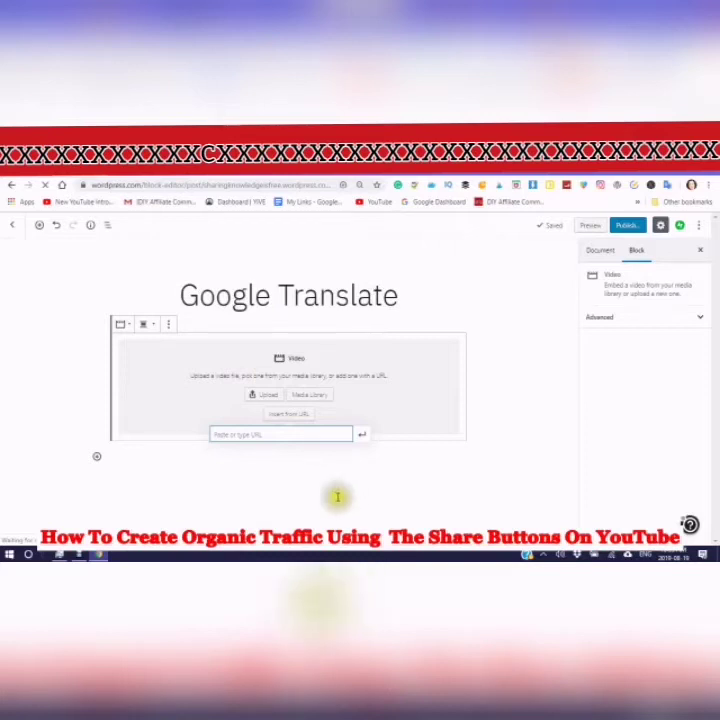
key("ctrl+v")
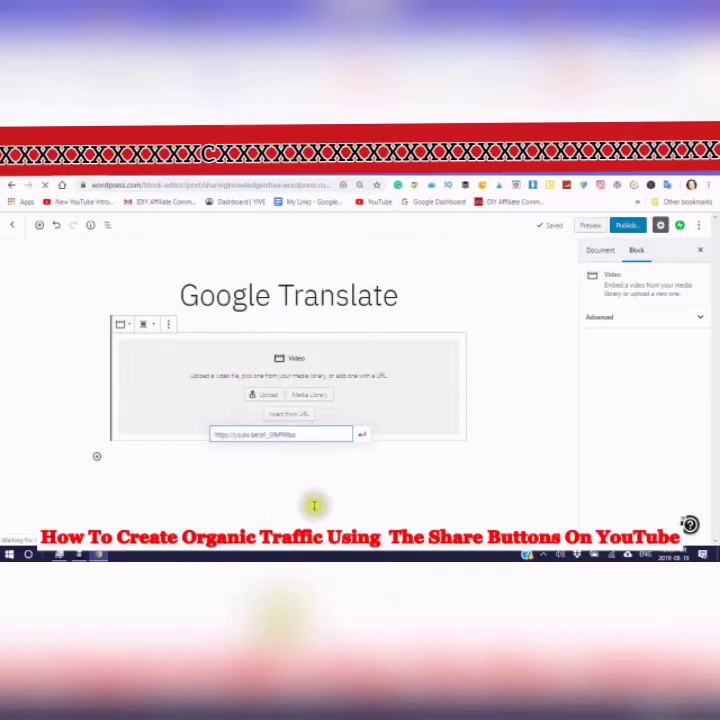
left_click(361, 435)
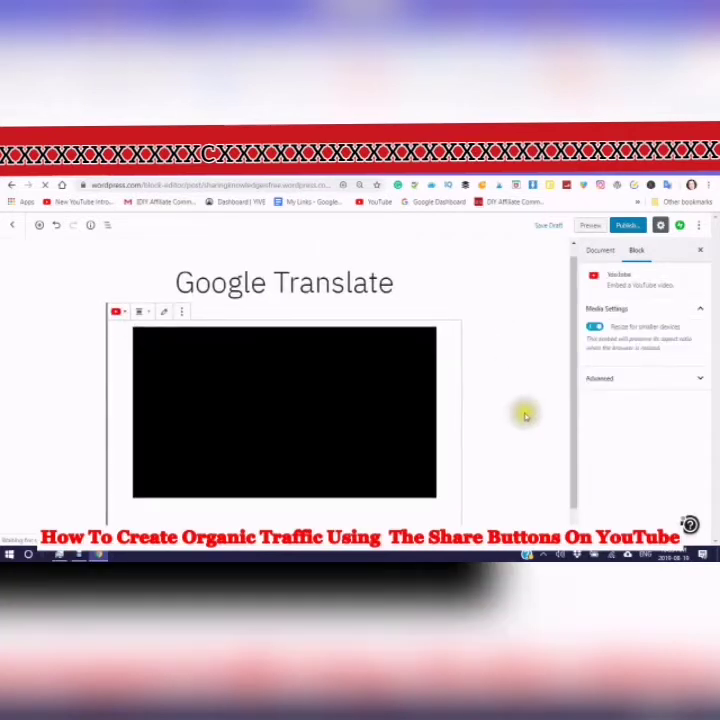
- Caption the embedded video "Talk Text And Have Conversations in different languages"
scroll(517, 418, "down", 1)
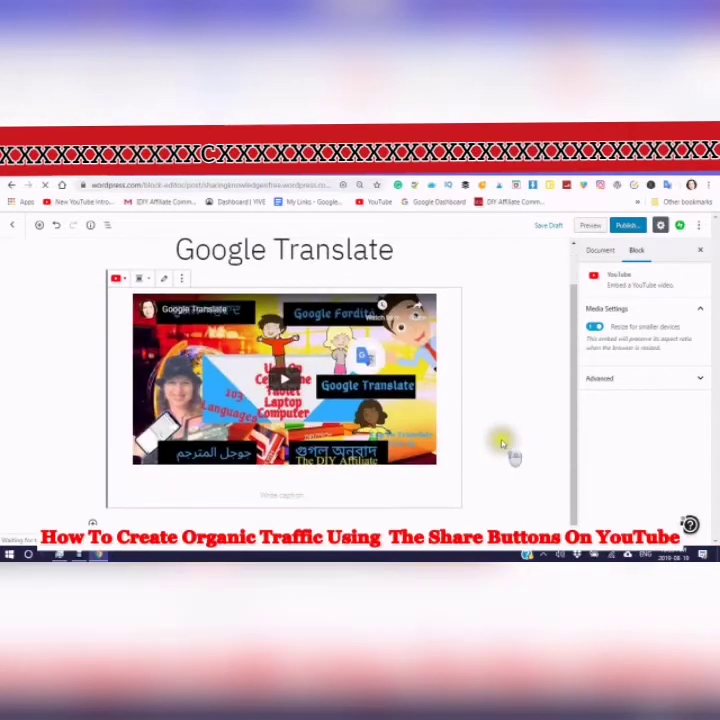
scroll(502, 438, "up", 1)
scroll(490, 450, "down", 1)
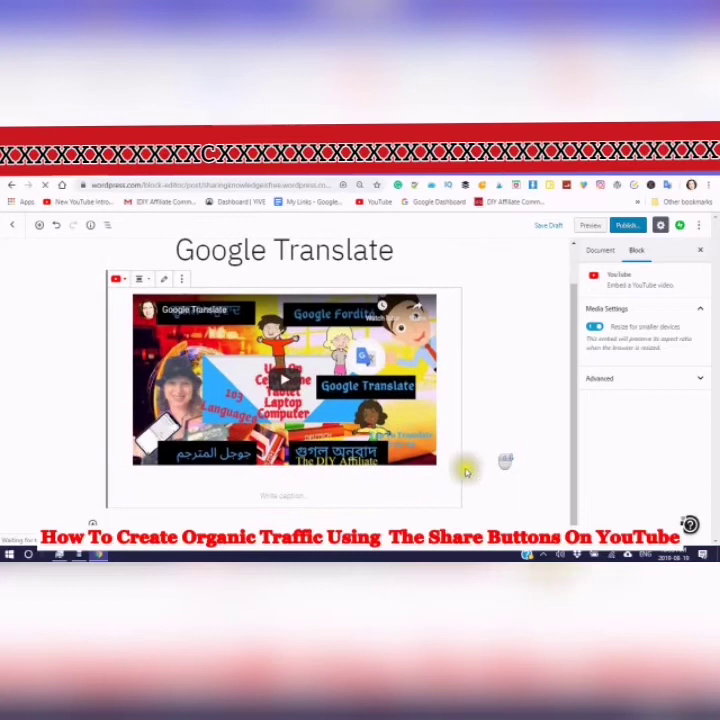
left_click(266, 496)
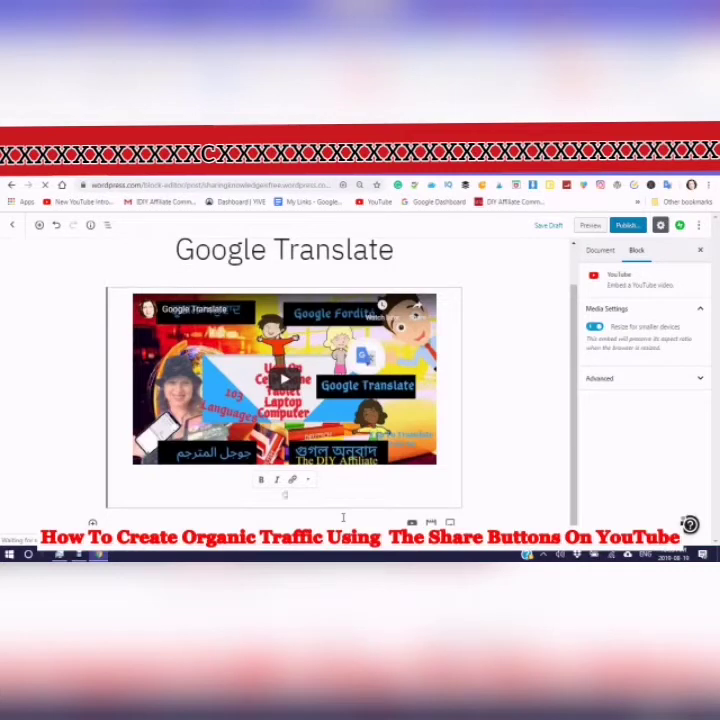
type("Ca")
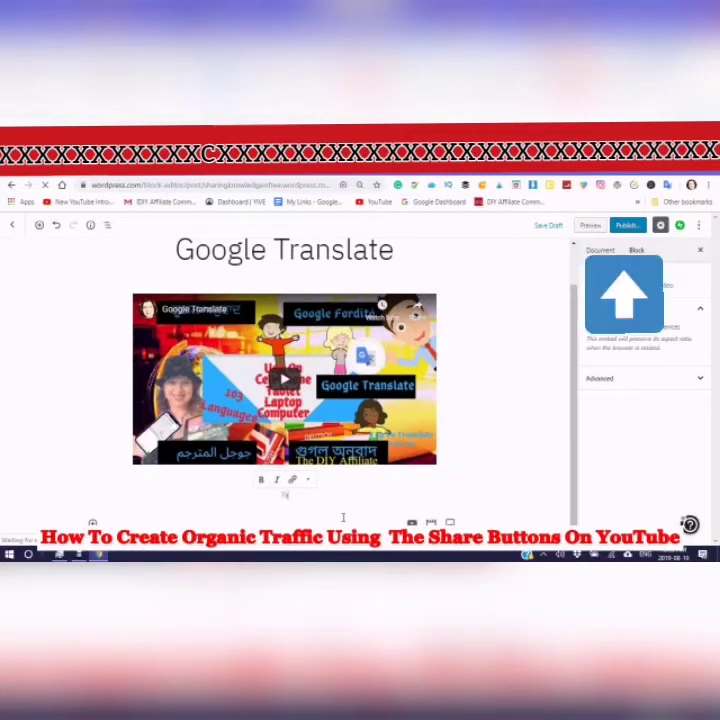
type("lk Text And Have Conversations")
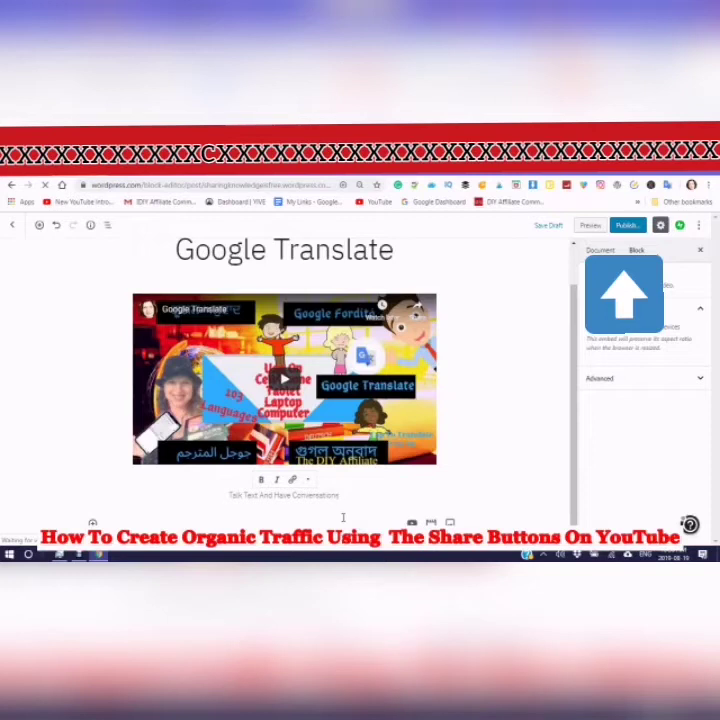
type("in different l")
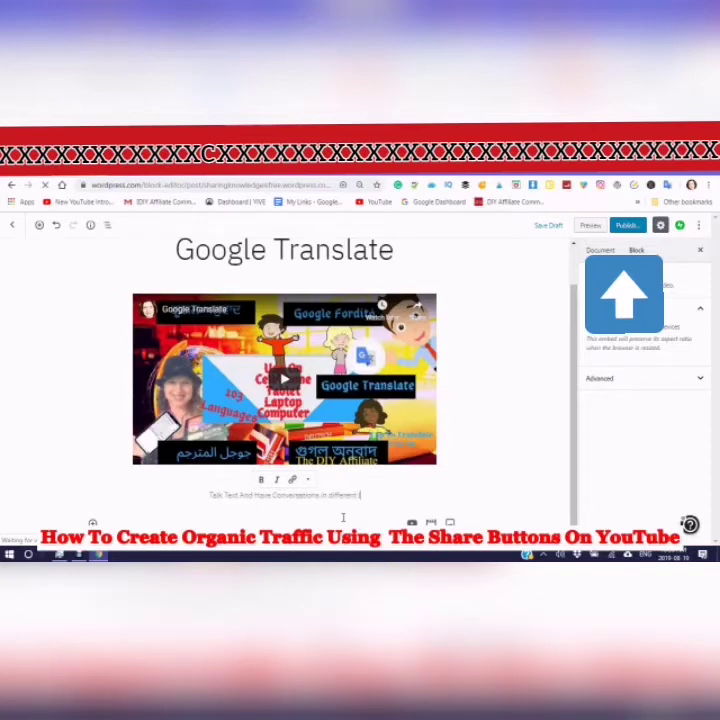
type("anguages")
- Publish the "Google Translate" post and view it on the site
left_click(628, 226)
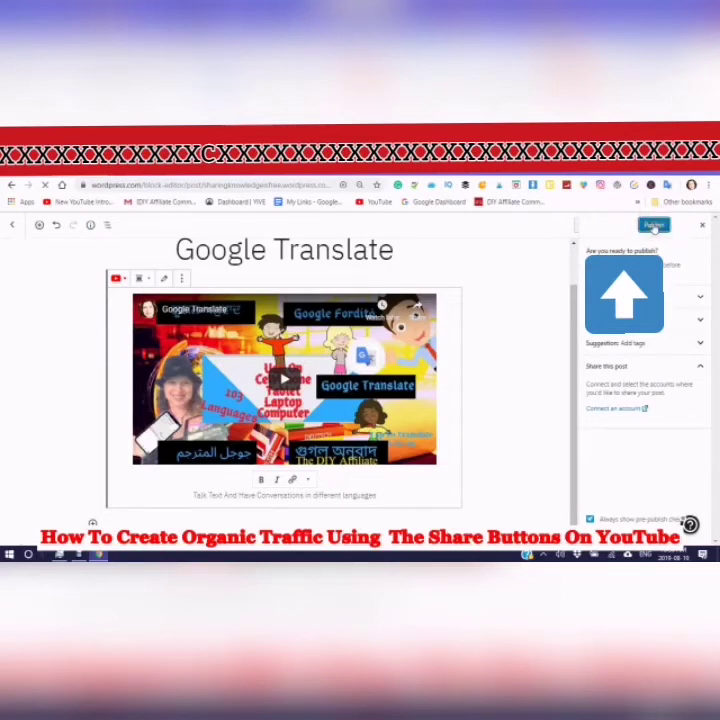
left_click(655, 226)
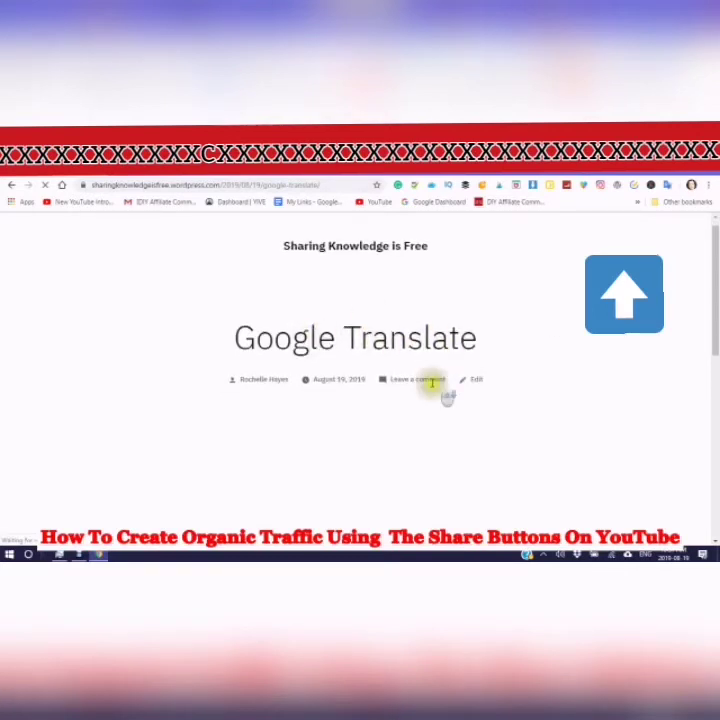
scroll(434, 398, "down", 1)
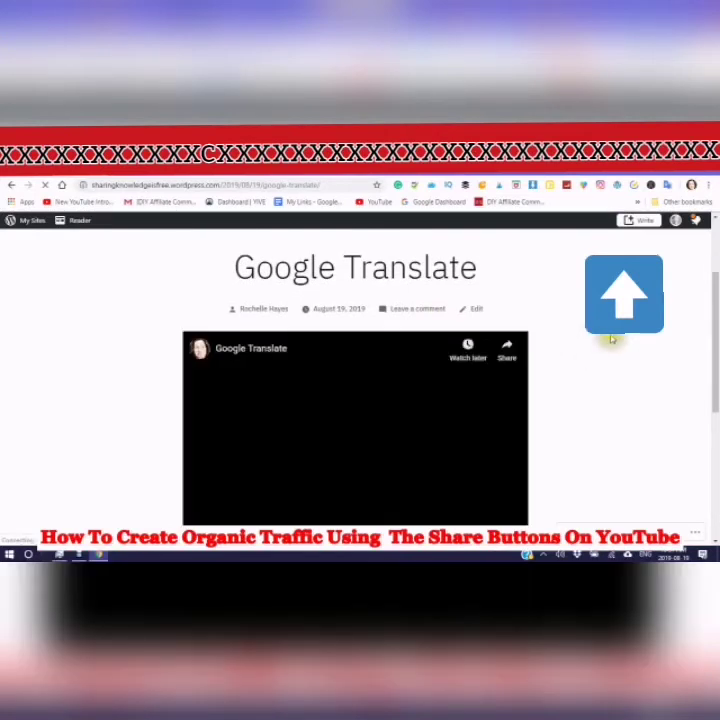
scroll(614, 384, "down", 5)
scroll(614, 384, "up", 5)
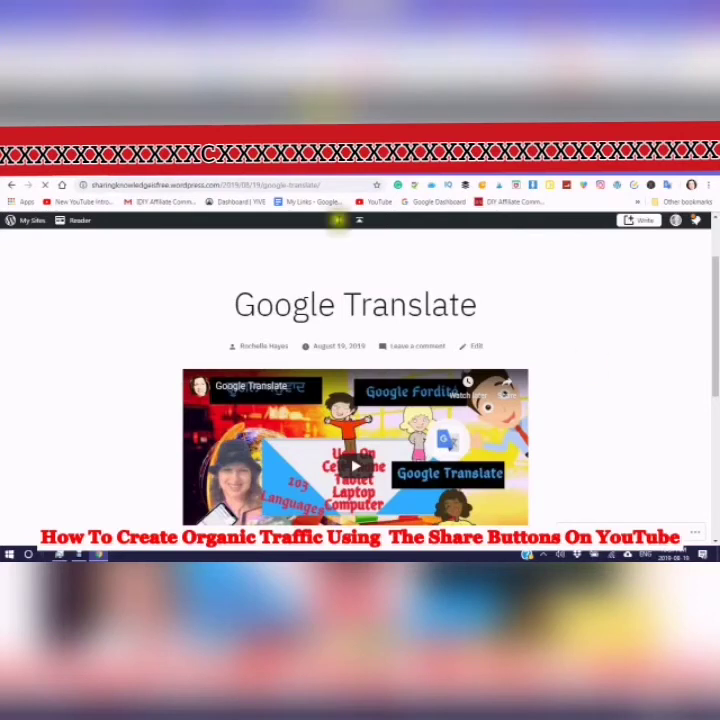
- Copy the published post's full web address from the browser
left_click(324, 185)
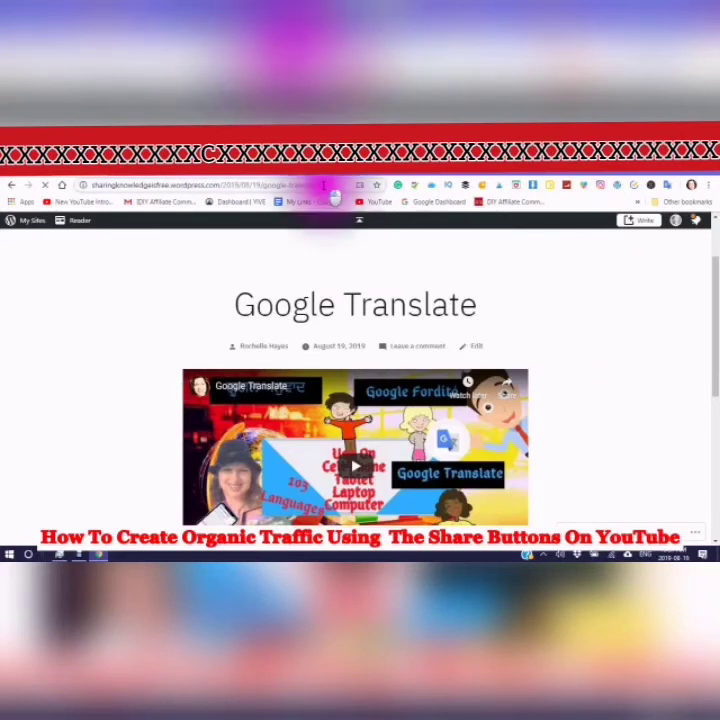
right_click(133, 186)
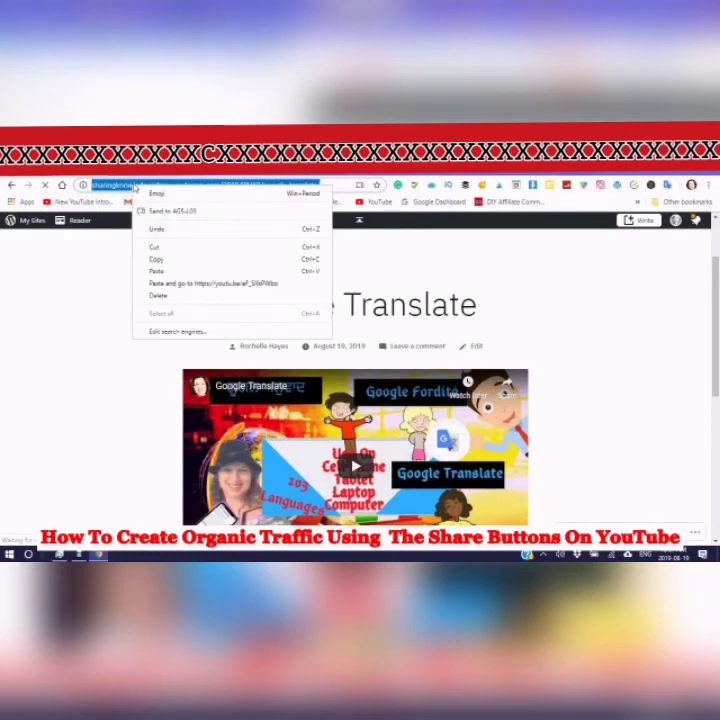
left_click(155, 259)
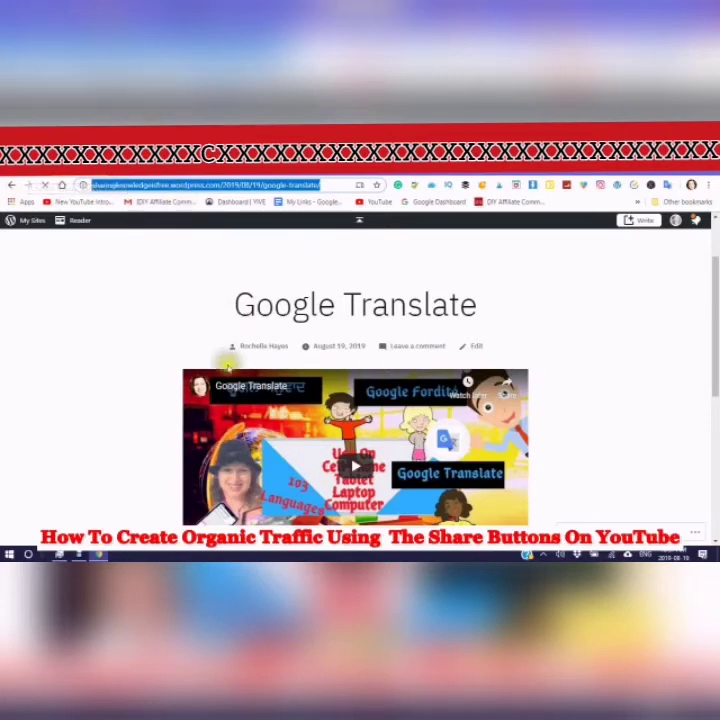
- Launch the site while staying on the free plan, and look through its home page
scroll(286, 305, "down", 1)
scroll(342, 402, "down", 5)
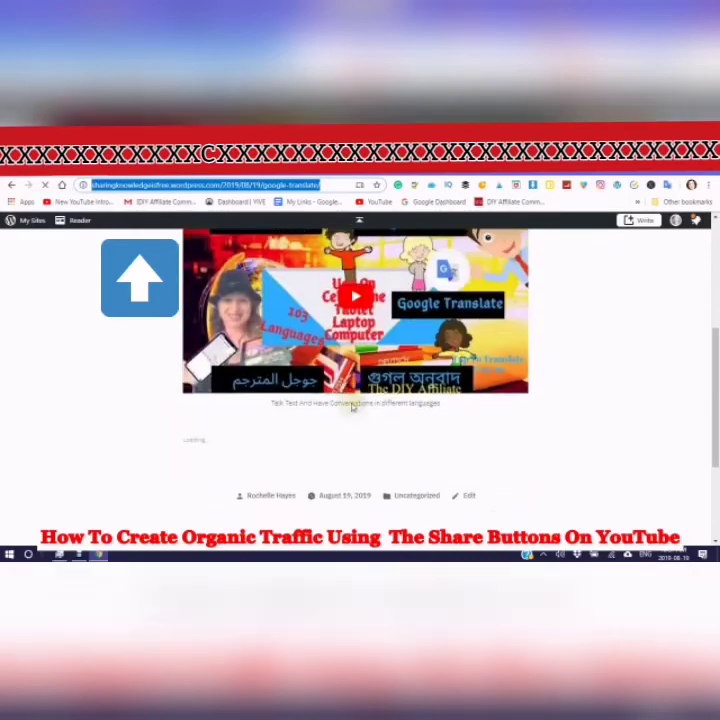
scroll(342, 400, "up", 3)
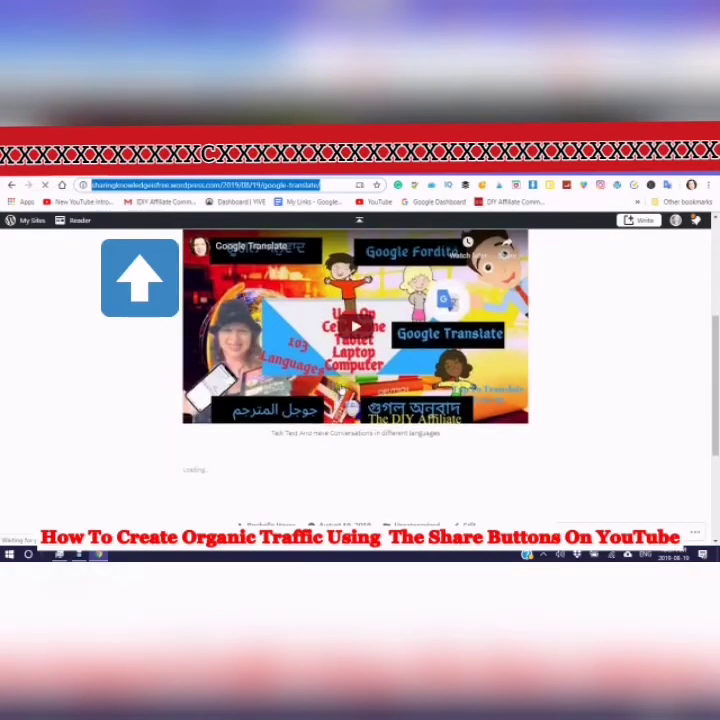
scroll(342, 400, "up", 4)
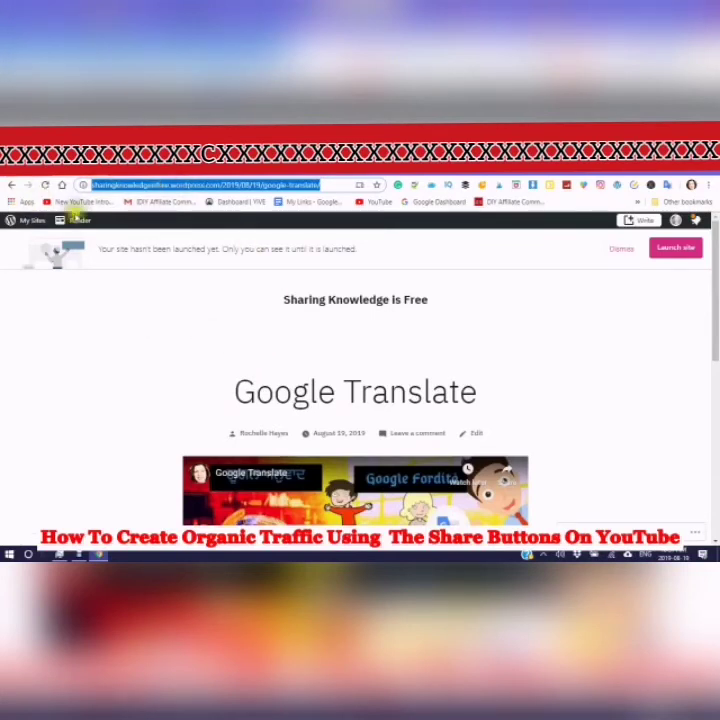
left_click(680, 248)
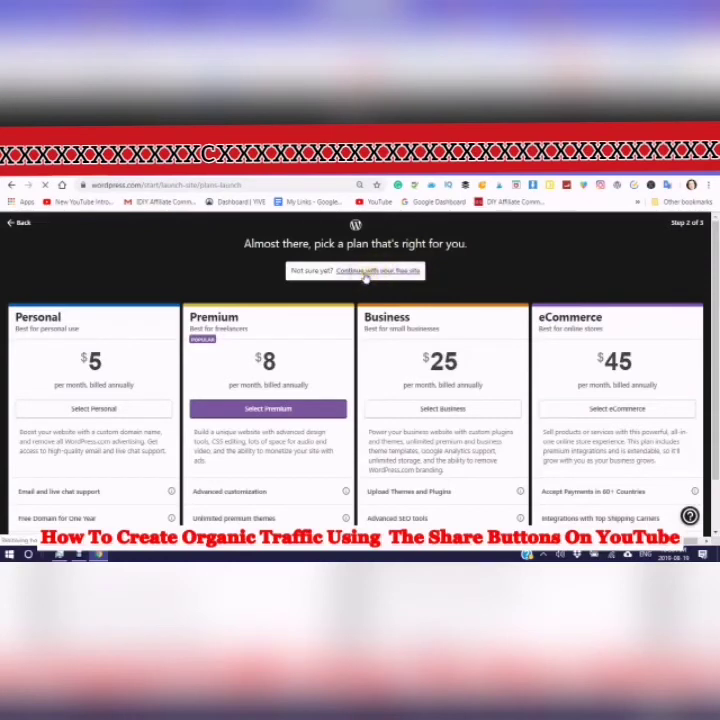
left_click(366, 274)
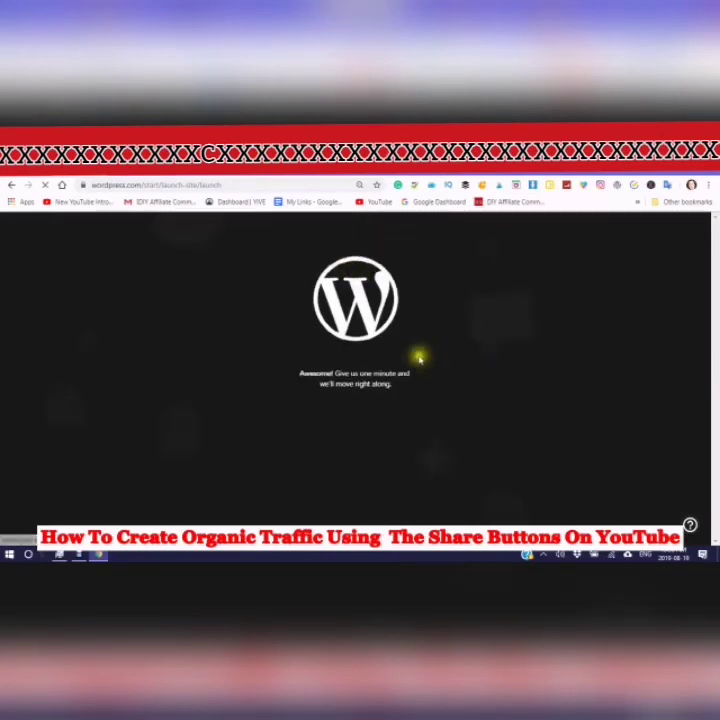
scroll(390, 410, "down", 2)
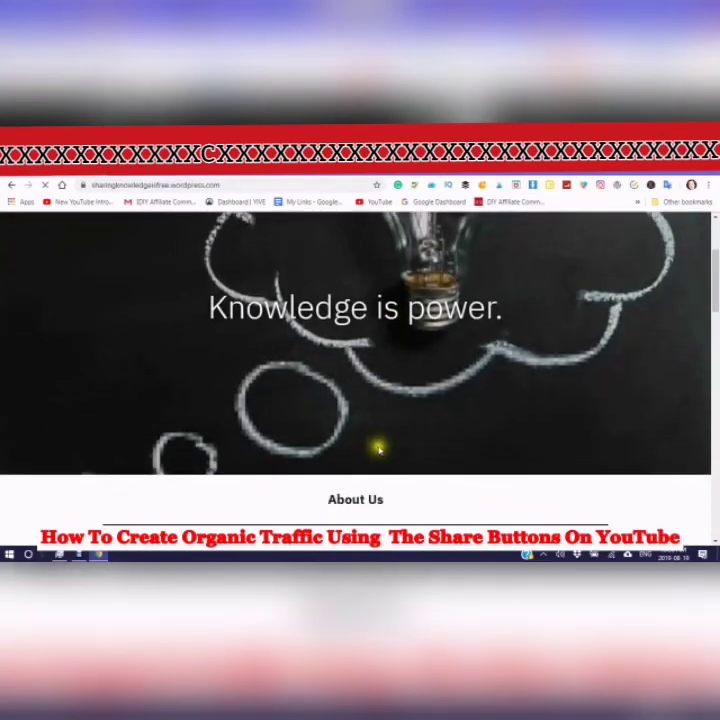
scroll(380, 450, "down", 5)
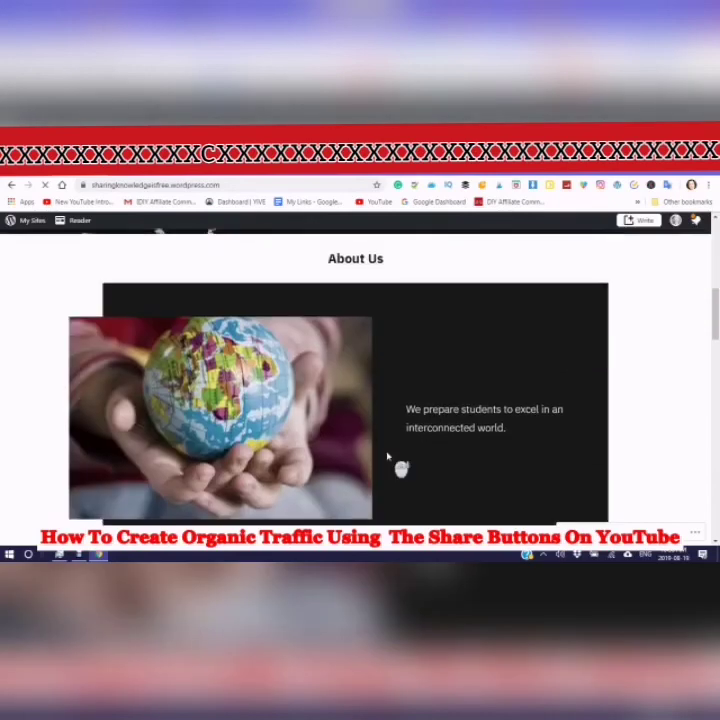
- Review the launched site's home page, including the title banner and the About Us and Our Curriculum sections
scroll(388, 456, "down", 5)
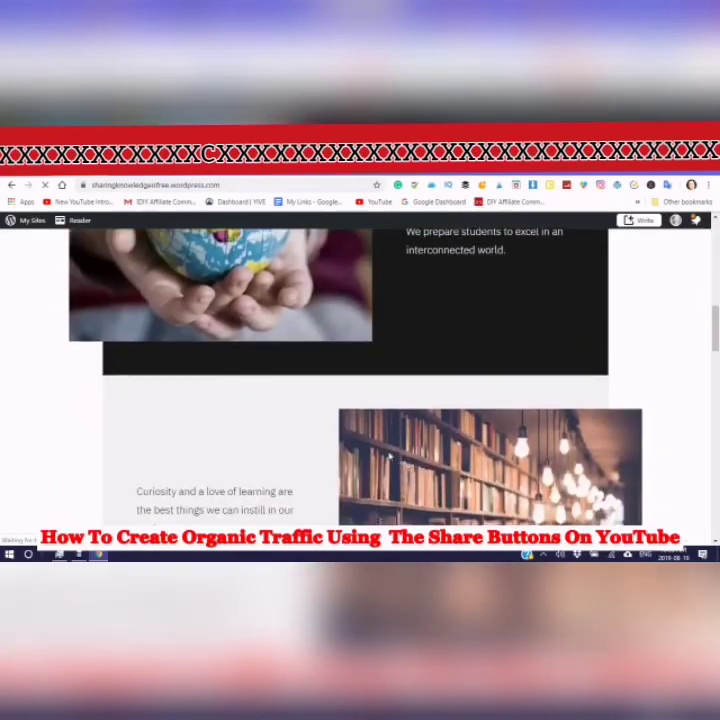
scroll(395, 465, "down", 3)
scroll(400, 474, "up", 2)
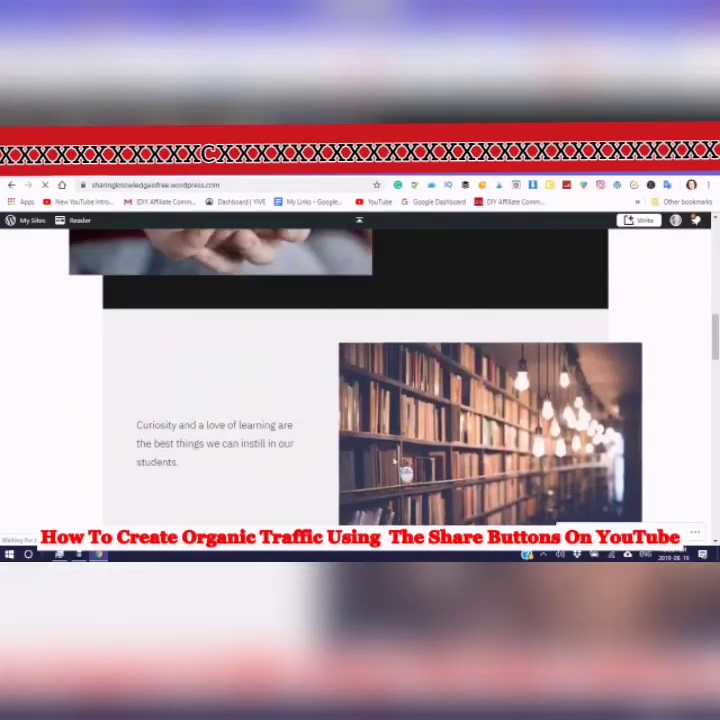
scroll(400, 460, "up", 3)
scroll(390, 440, "down", 2)
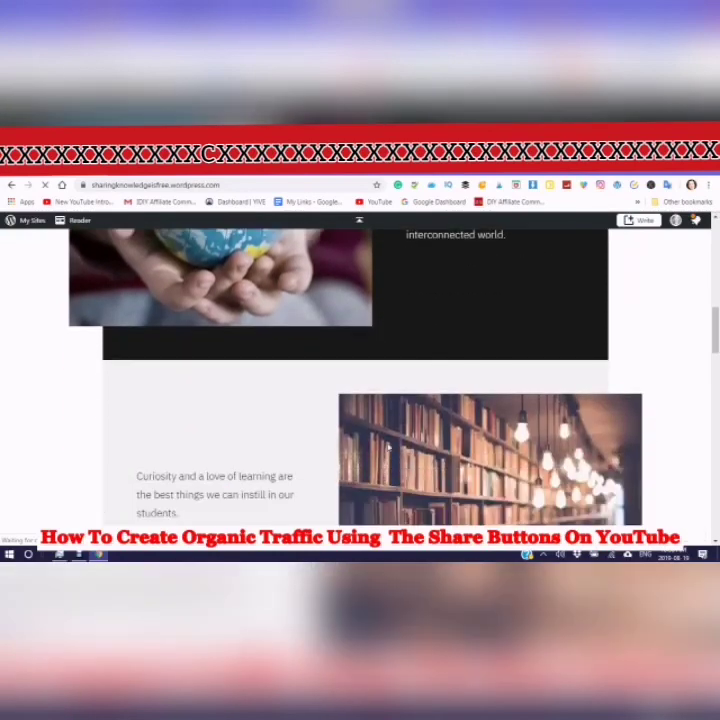
scroll(395, 452, "down", 5)
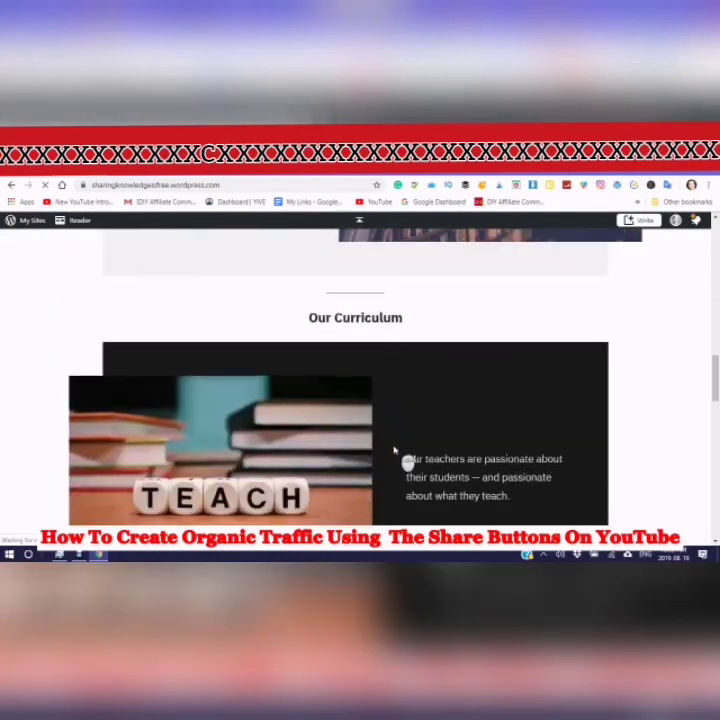
scroll(395, 452, "down", 5)
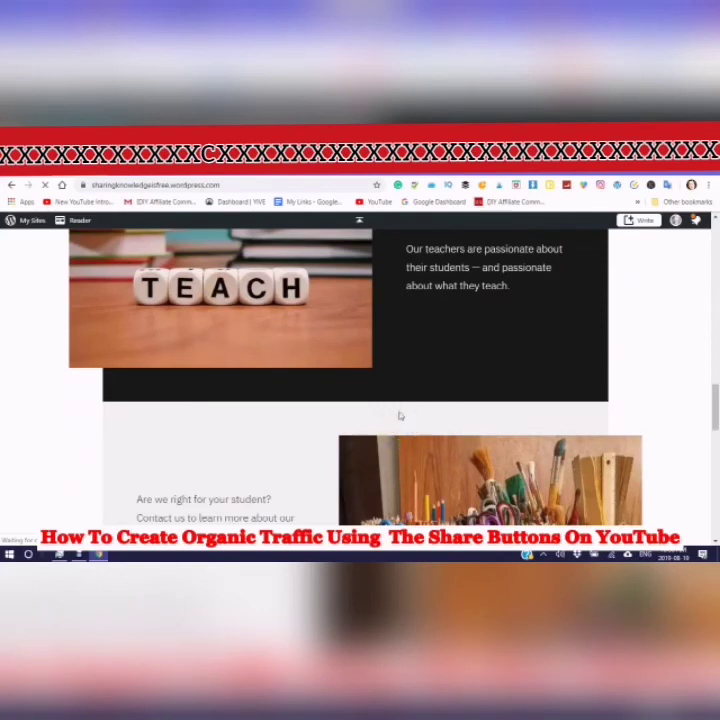
scroll(426, 426, "down", 2)
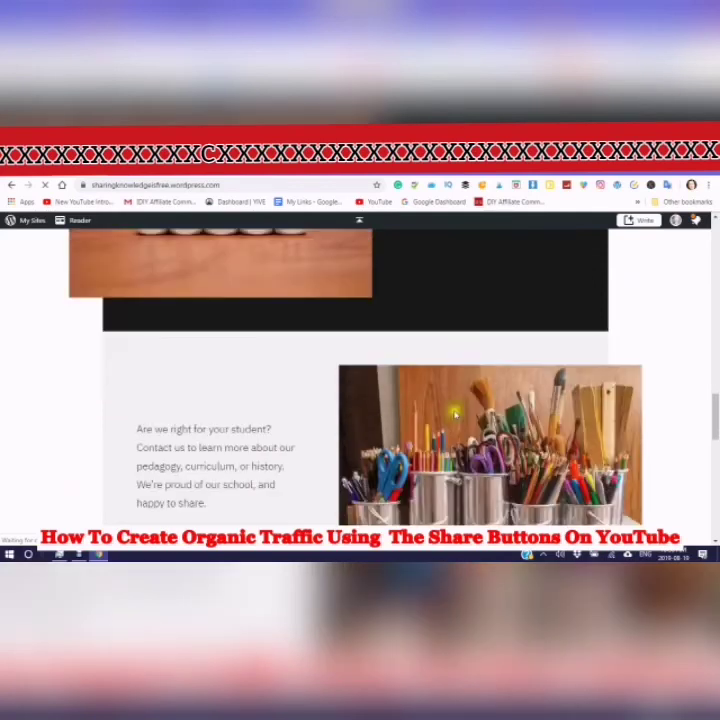
scroll(420, 420, "down", 5)
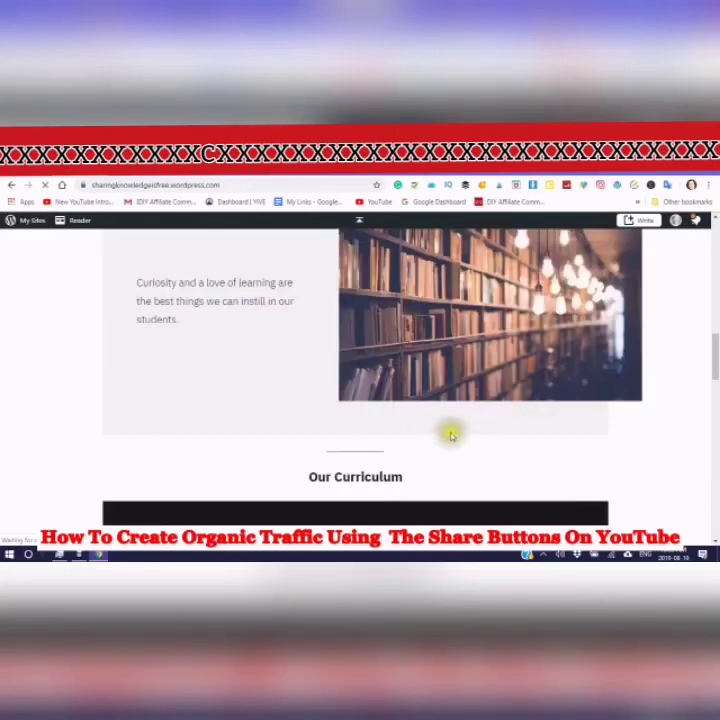
scroll(452, 434, "up", 1)
scroll(448, 440, "up", 6)
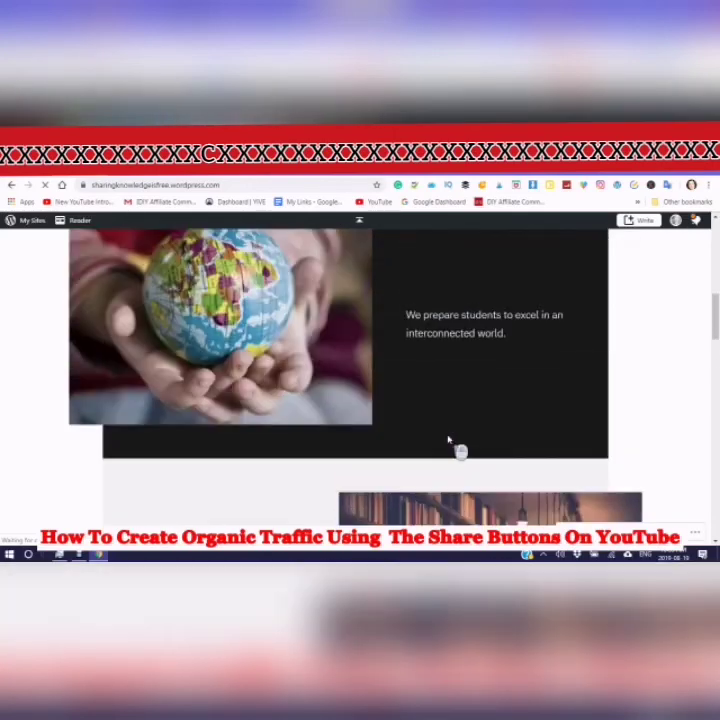
scroll(448, 440, "up", 5)
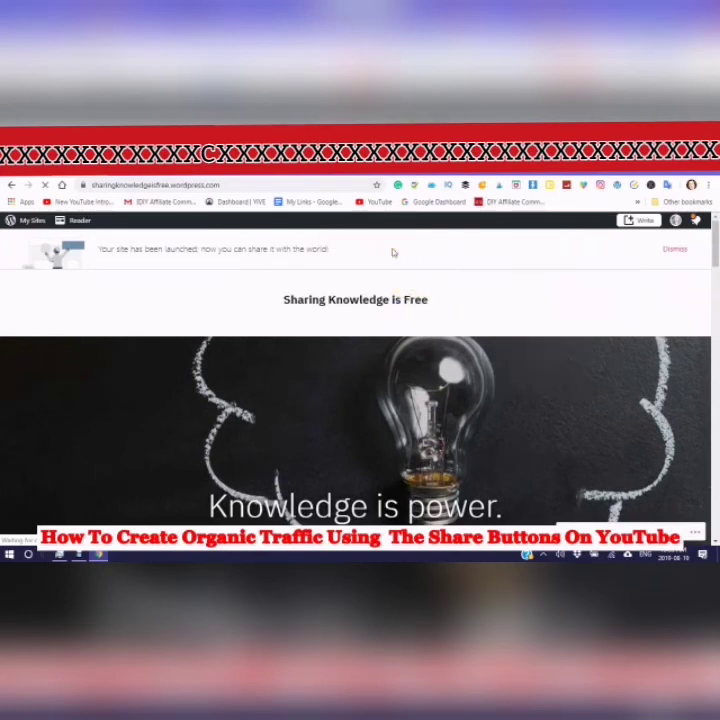
scroll(393, 253, "down", 2)
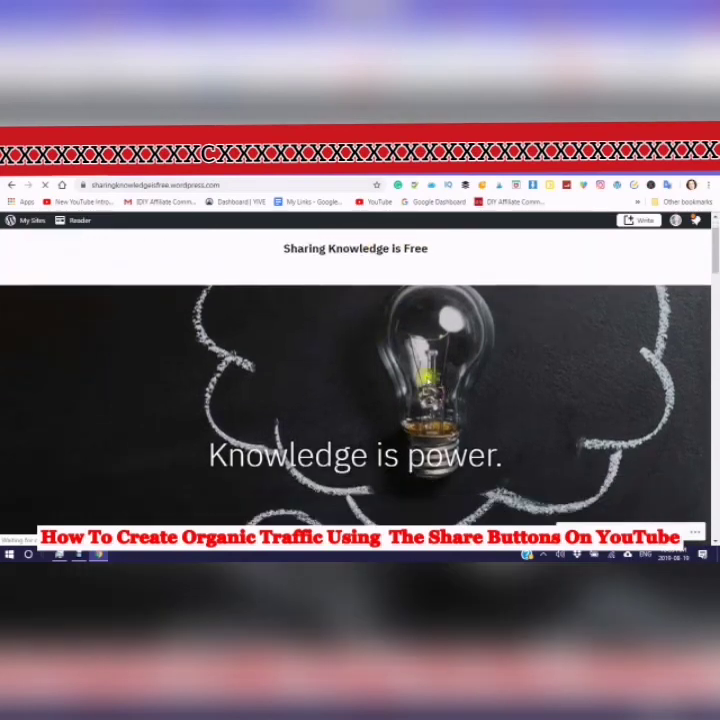
scroll(427, 405, "down", 10)
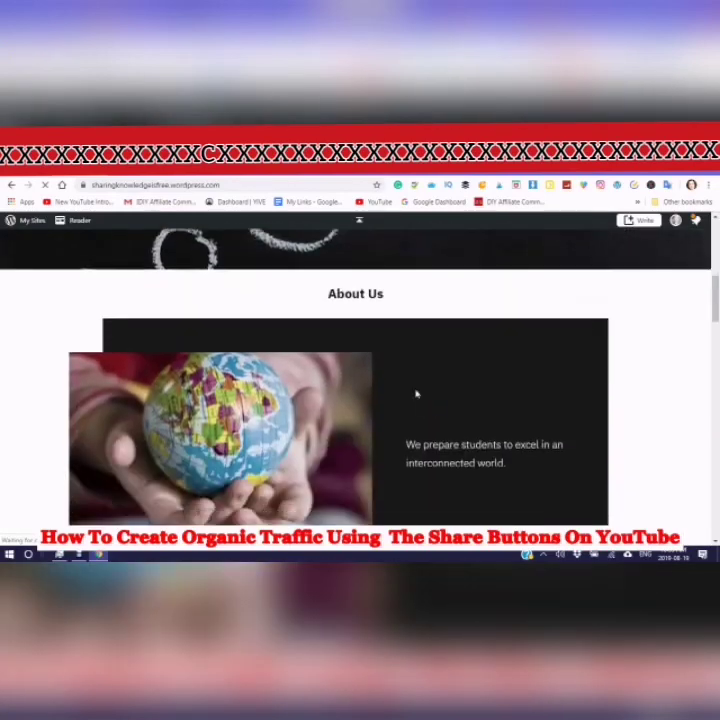
scroll(427, 405, "down", 1)
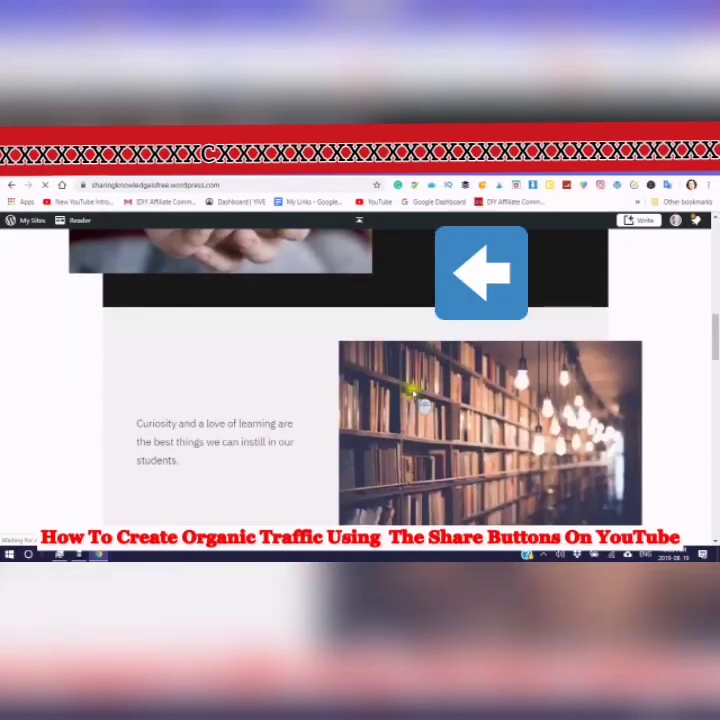
scroll(413, 390, "up", 3)
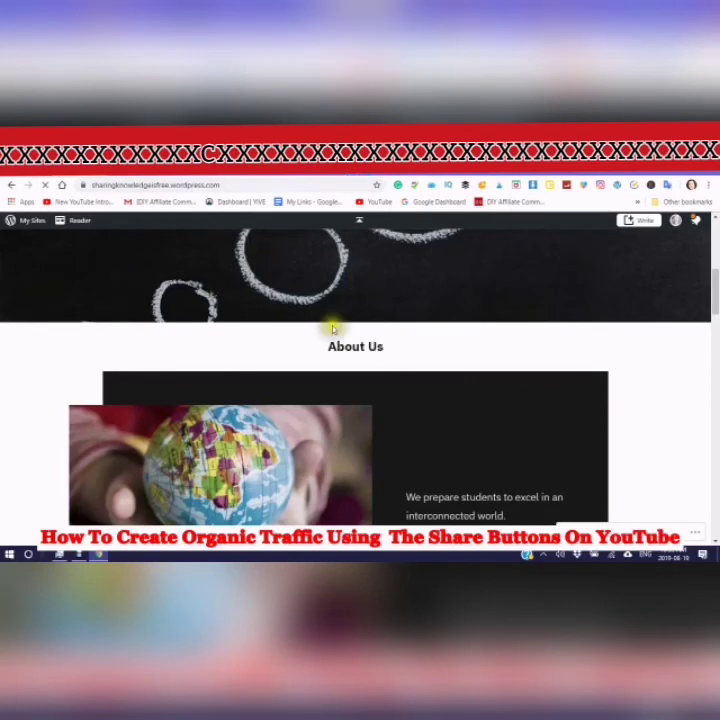
- Go to the site's management dashboard, open the site switcher and look through the account's list of sites
left_click(27, 224)
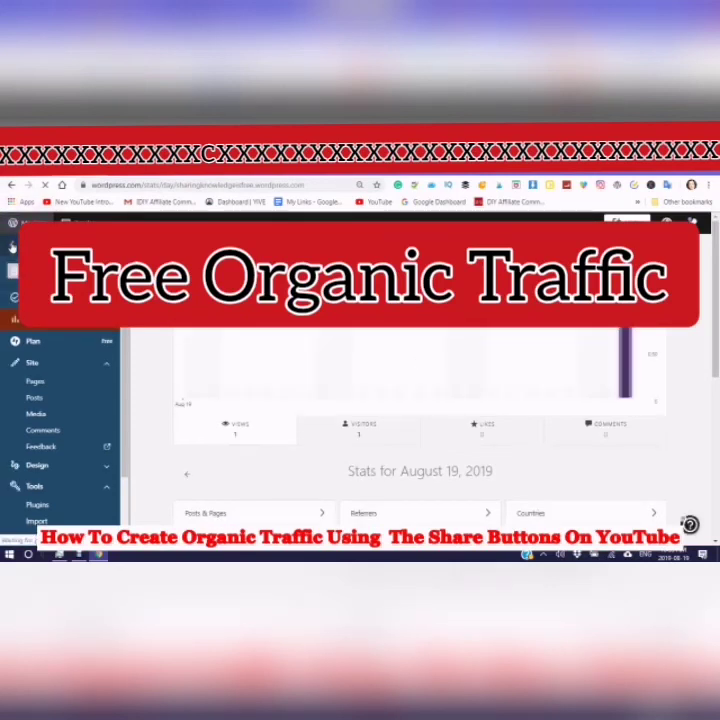
left_click(12, 246)
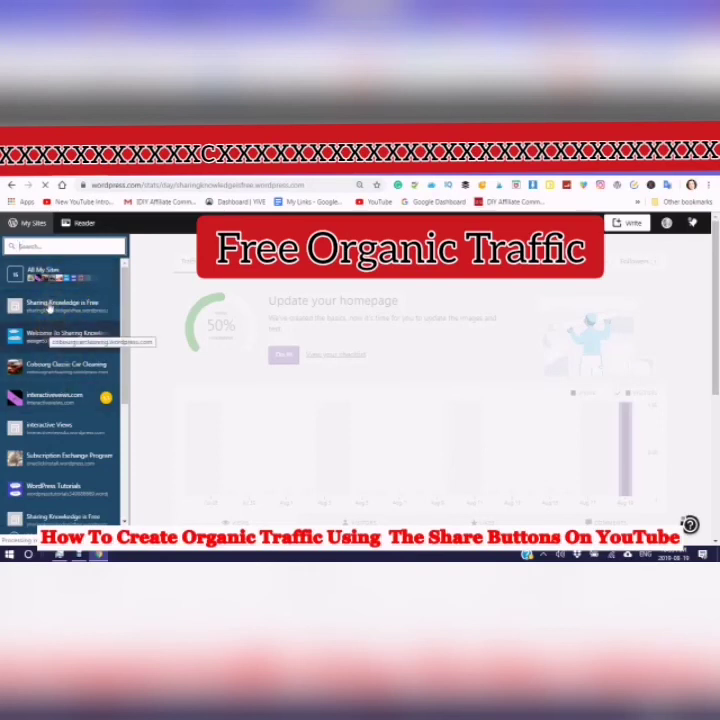
scroll(42, 450, "down", 3)
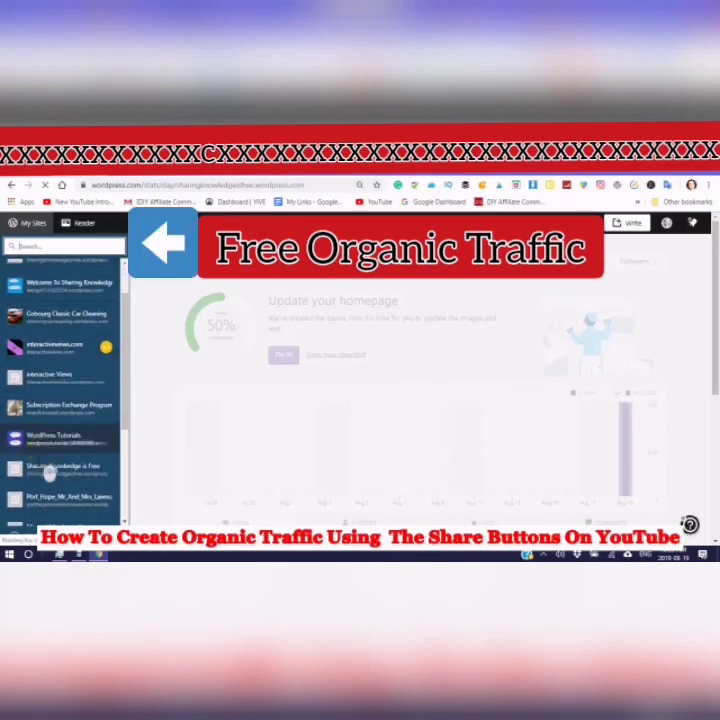
scroll(35, 473, "down", 2)
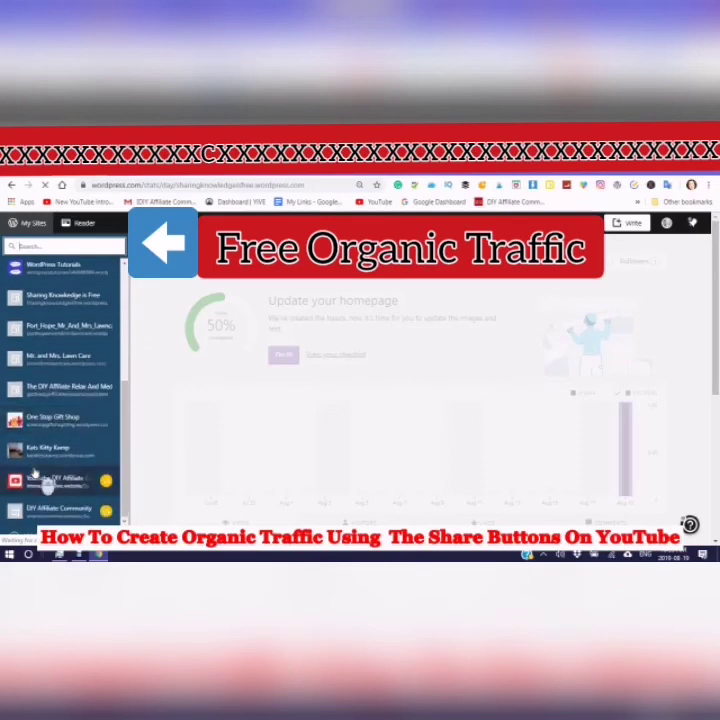